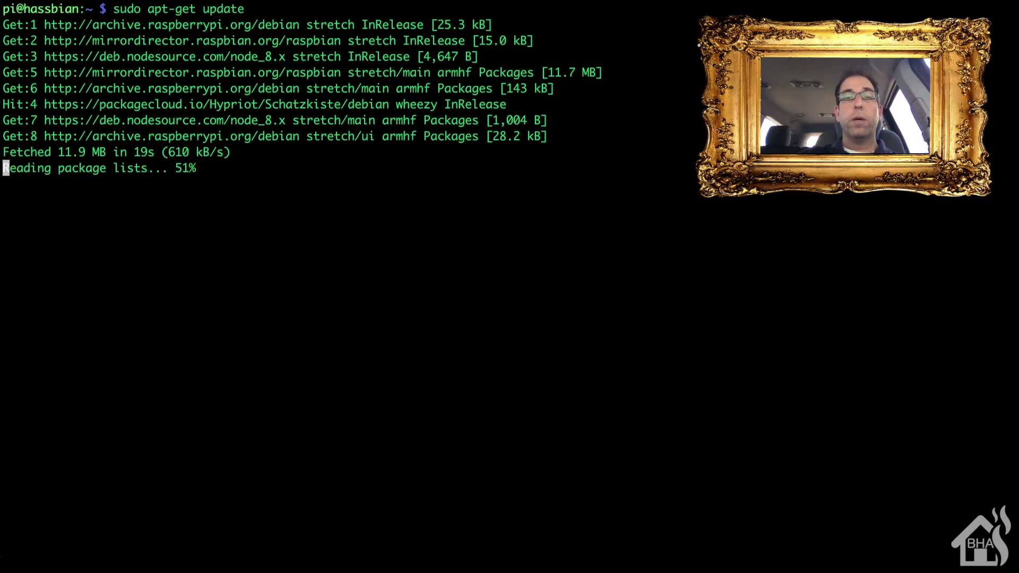
- Run sudo apt-get upgrade on hassbian and confirm fetching the 59 packages (59.5 MB)
text(sudo apt-get upgrade)
key(Return)
text(y)
key(Return)
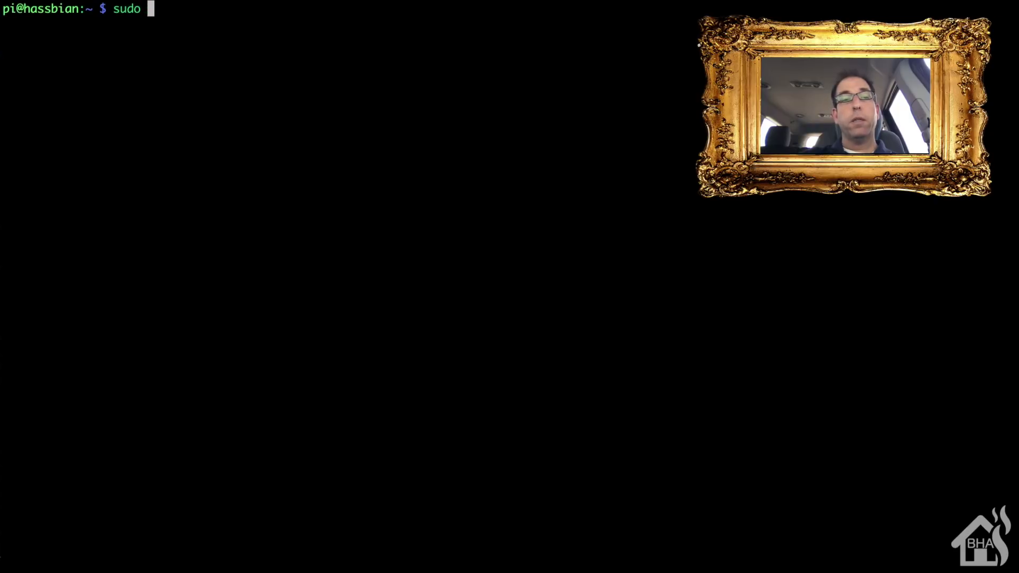
- Install build-essential, libssl-dev, libffi-dev and python-dev with apt-get; all are already newest
text(apt-get )
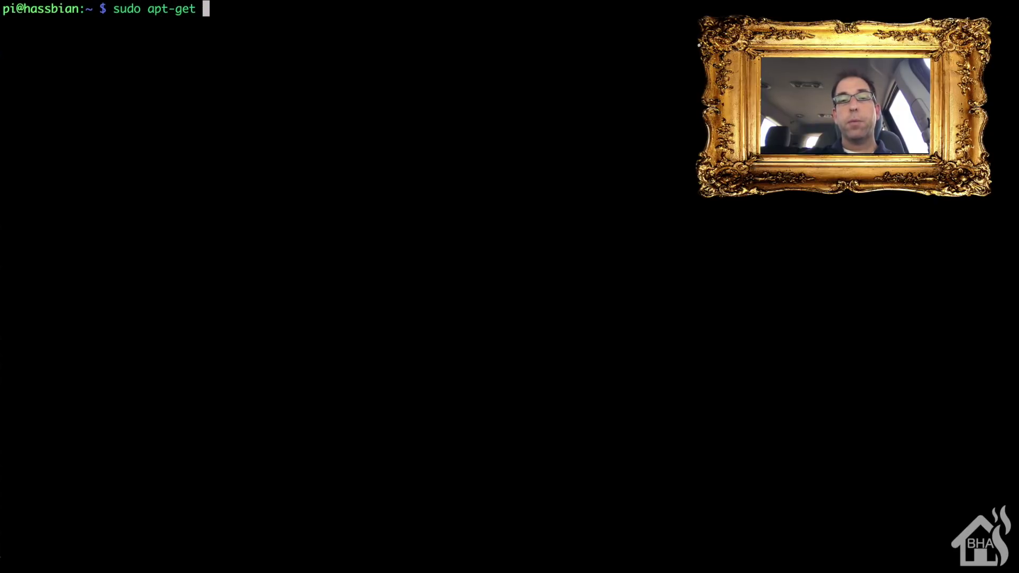
text(install)
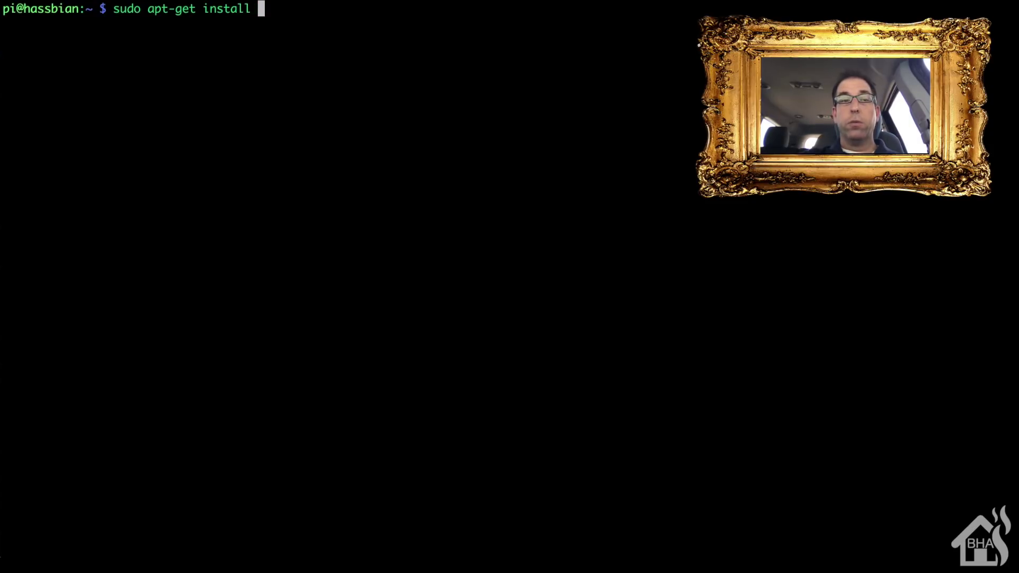
text( build-essential )
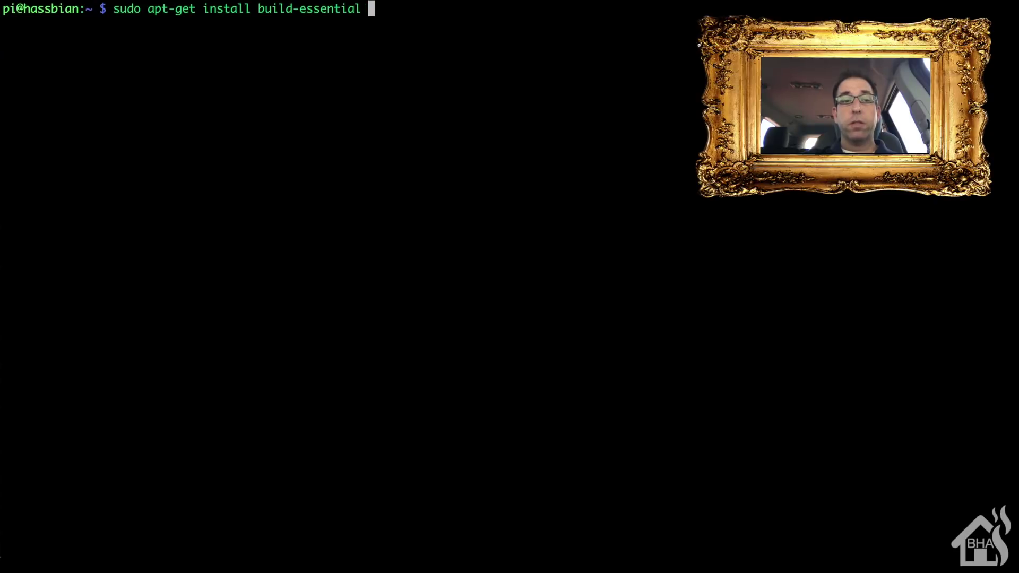
text(libssl-dev)
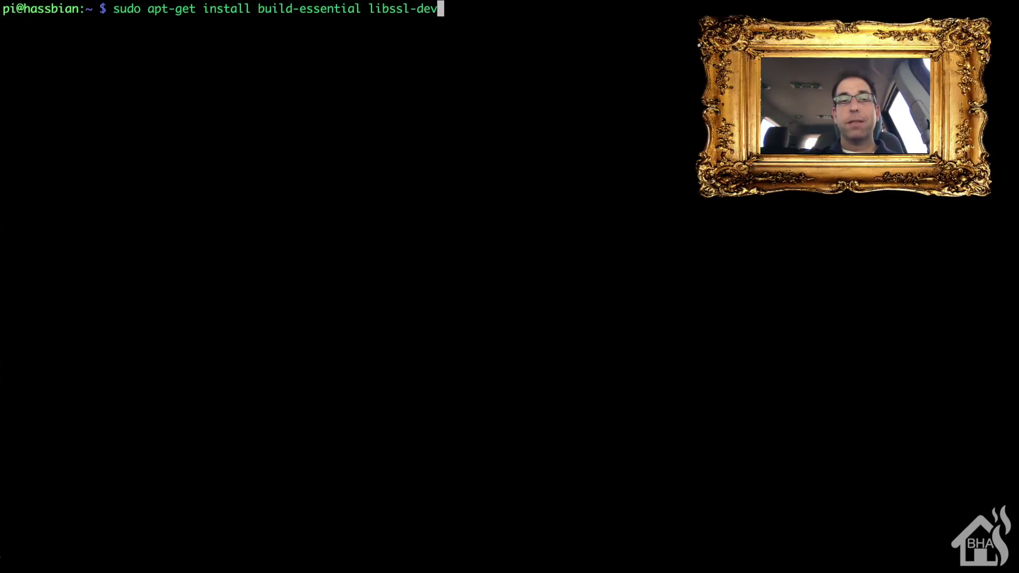
text( lib)
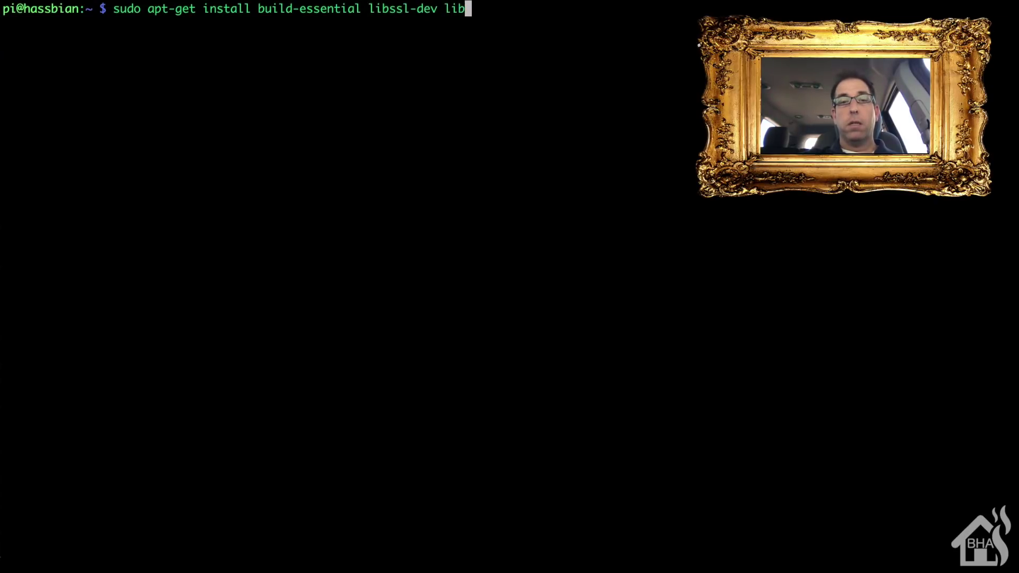
text(ffi-dev )
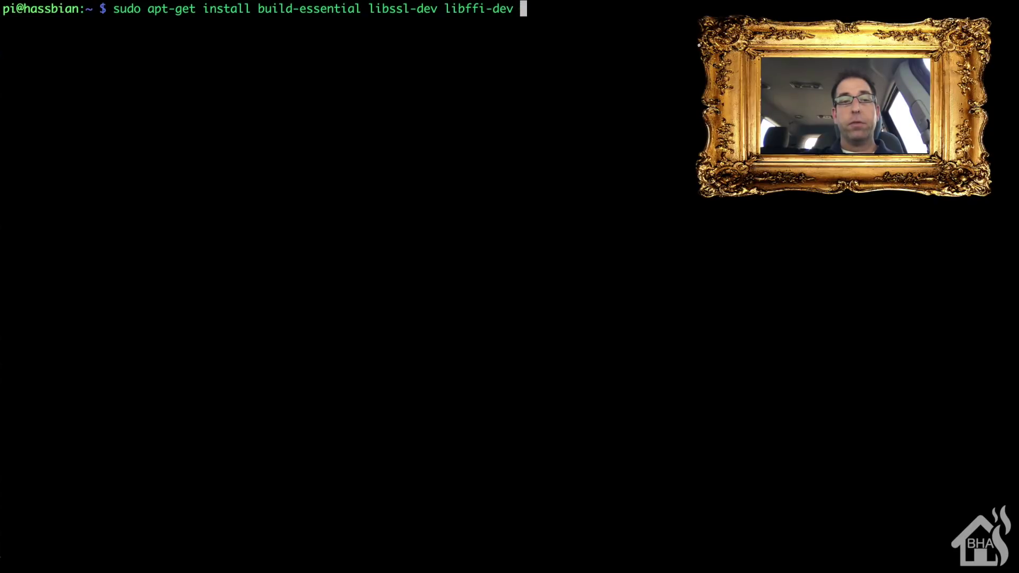
text(python-de)
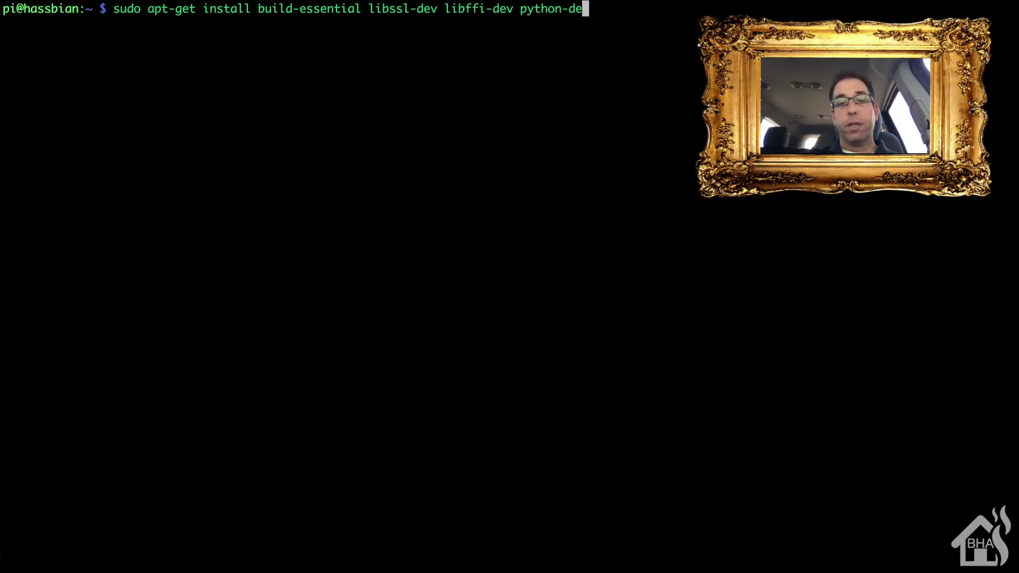
text(v)
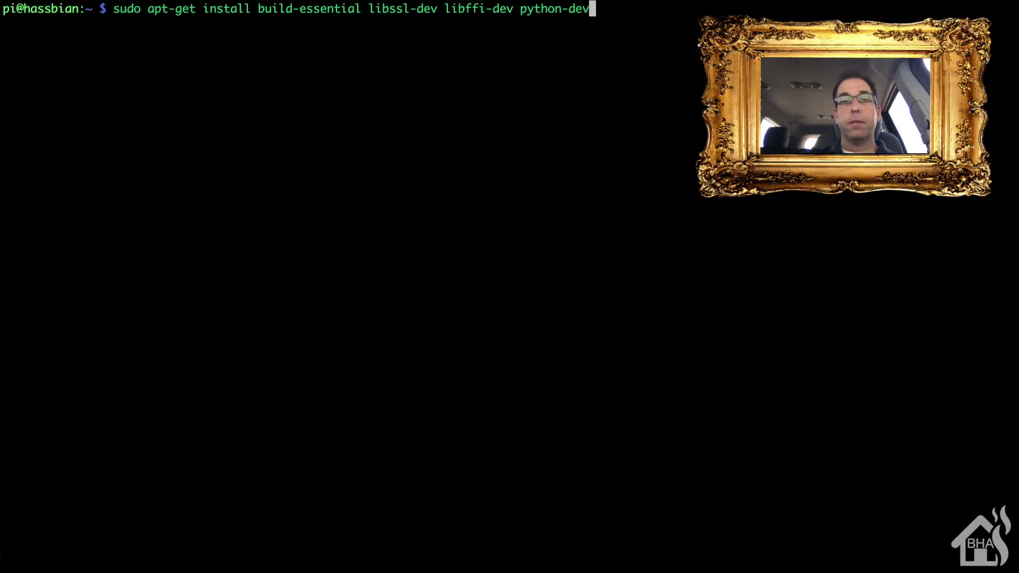
key(Return)
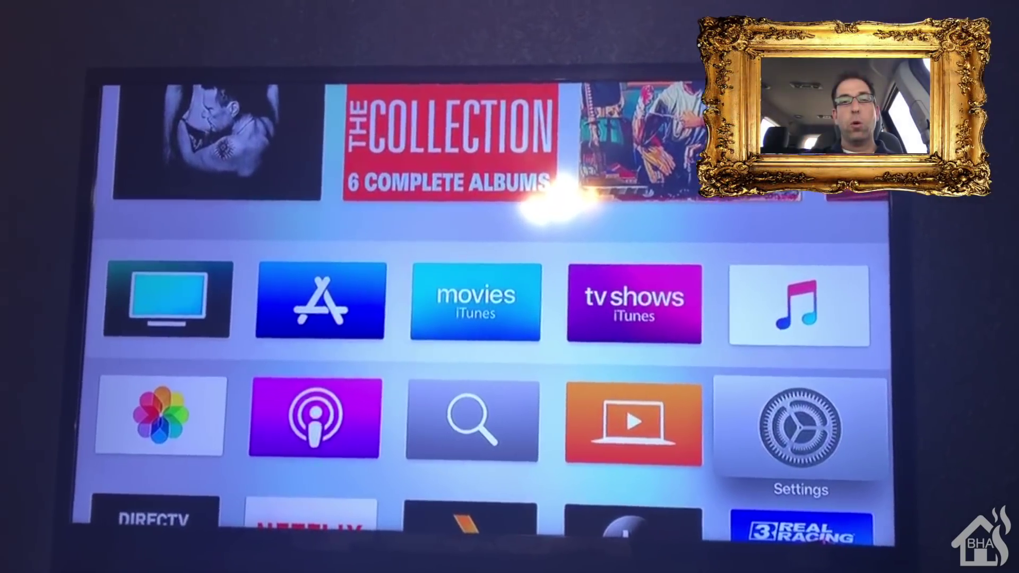
- On the Apple TV, navigate from the home screen to Settings > Accounts > Home Sharing
key(Left)
key(Left)
key(Left)
key(Left)
key(Right)
key(Right)
key(Right)
key(Right)
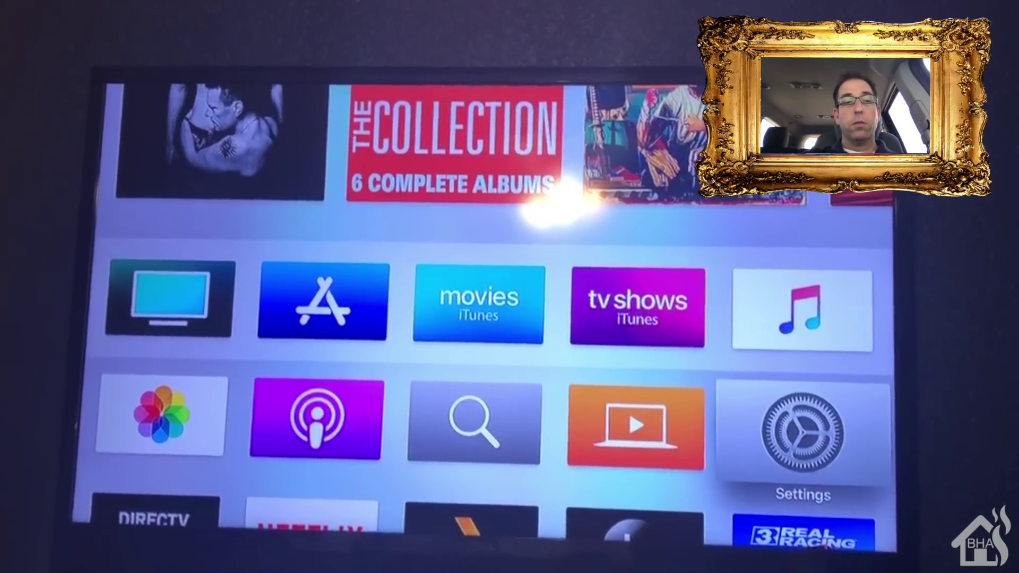
key(Return)
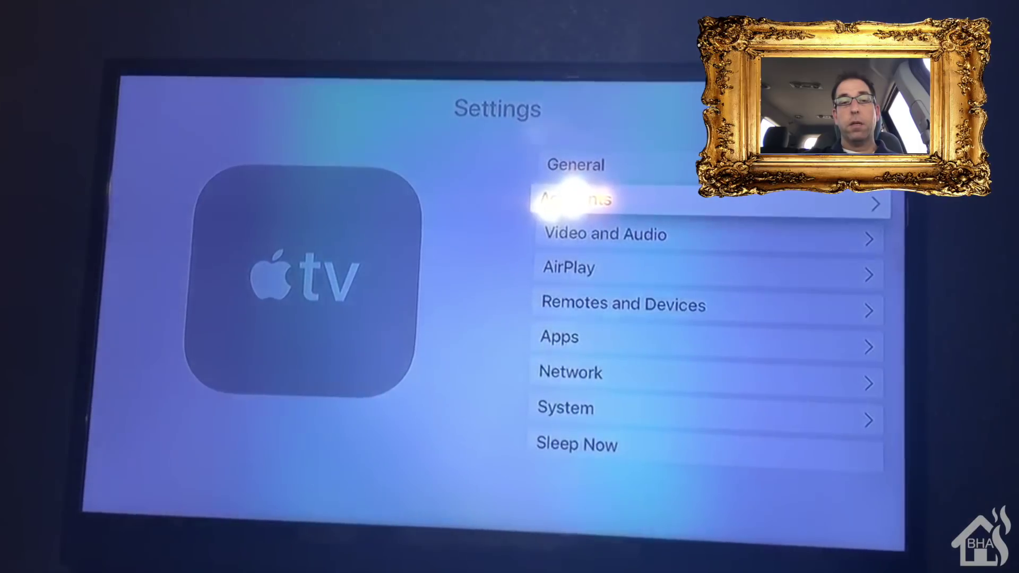
key(Up)
key(Down)
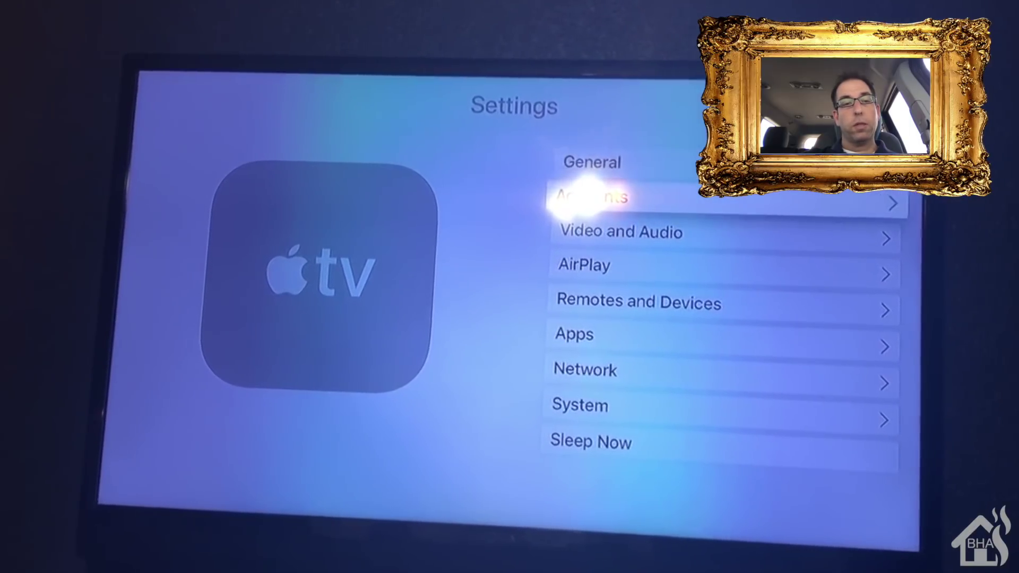
key(Return)
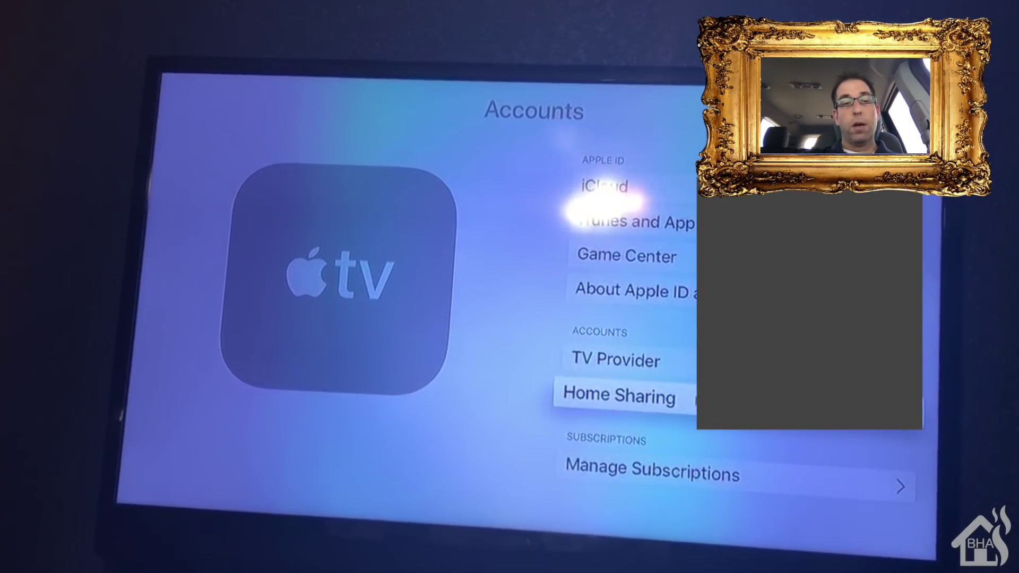
key(Down)
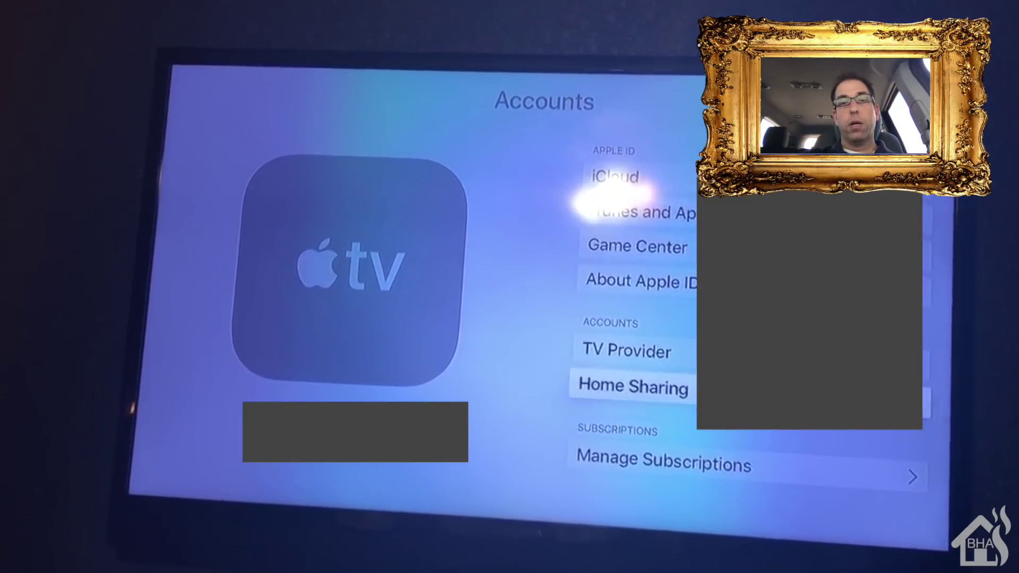
key(Return)
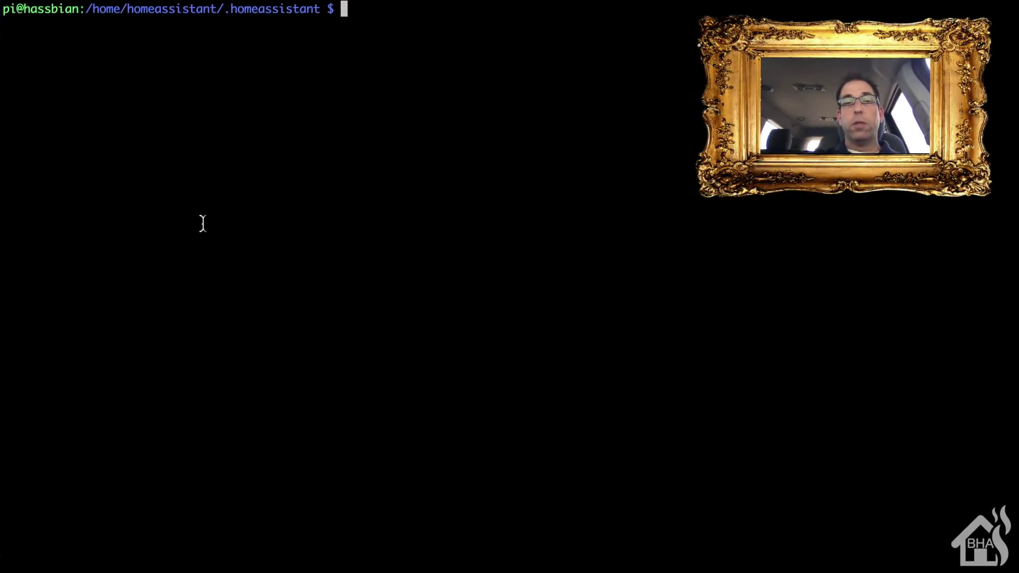
- Remove the # before discovery: in configuration.yaml using sudo vim, then save with :wq!
text(sudo vim )
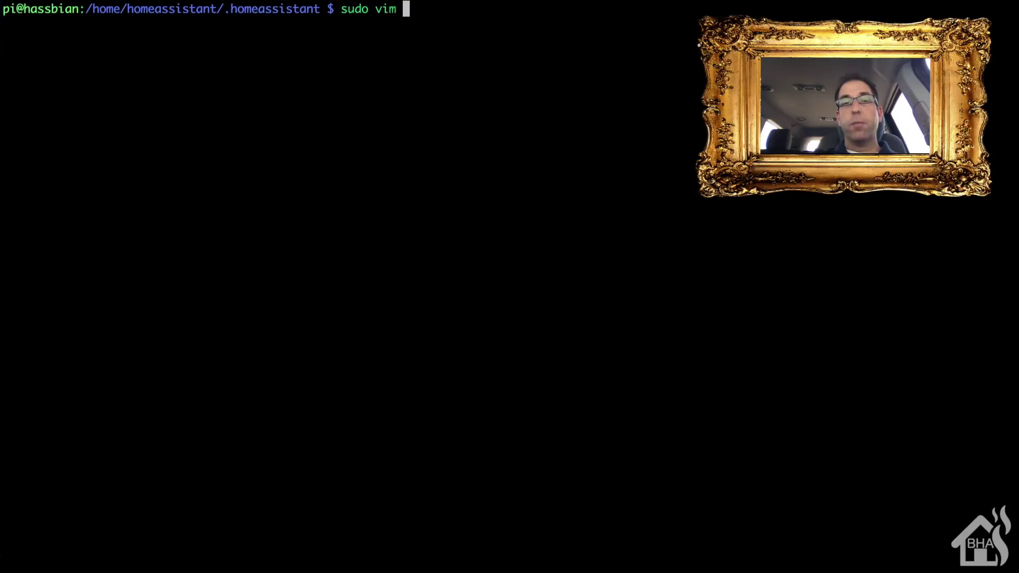
text(con)
key(Tab)
key(Return)
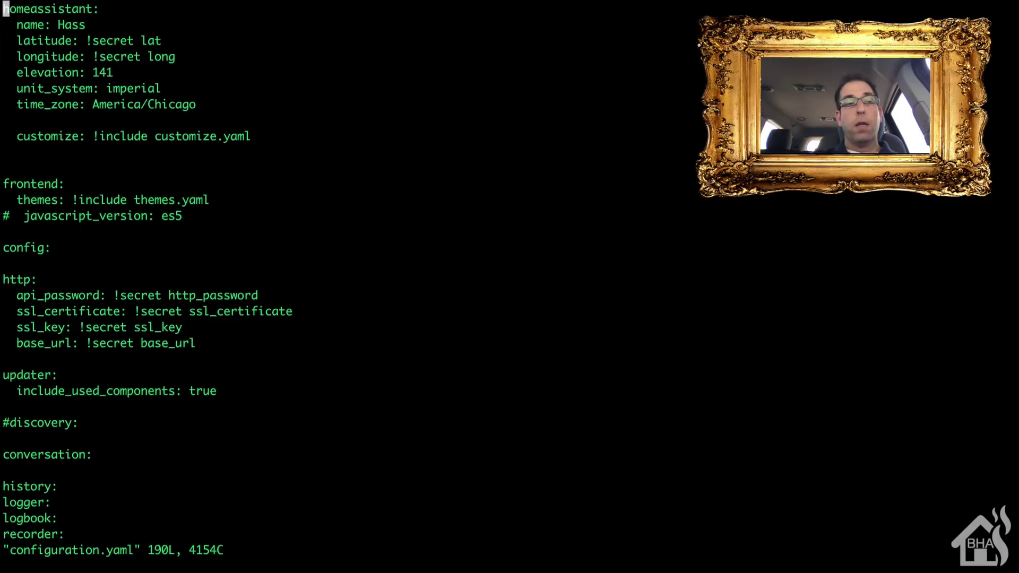
key(Down)
key(Down)
key(Down)
key(Down)
key(Down)
key(Down)
key(Down)
key(Down)
key(Down)
key(Down)
key(Down)
key(Down)
key(Down)
key(Down)
key(Down)
key(Down)
key(Down)
key(Down)
key(Down)
key(Down)
key(Down)
key(Down)
key(Down)
key(Down)
key(Down)
key(Down)
key(Right)
key(i)
key(BackSpace)
key(Escape)
text(:wq!)
key(Return)
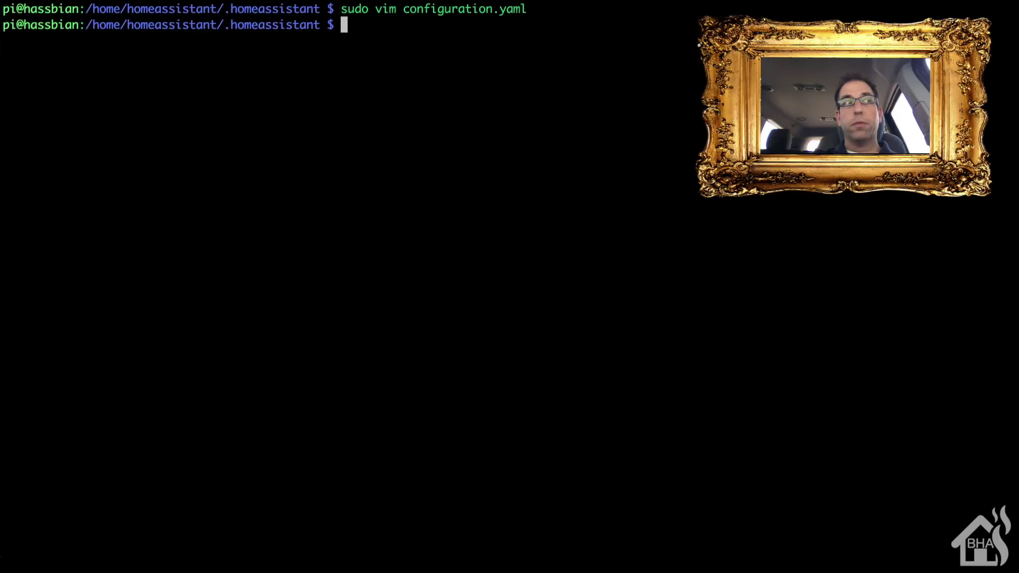
text(sudo systemct)
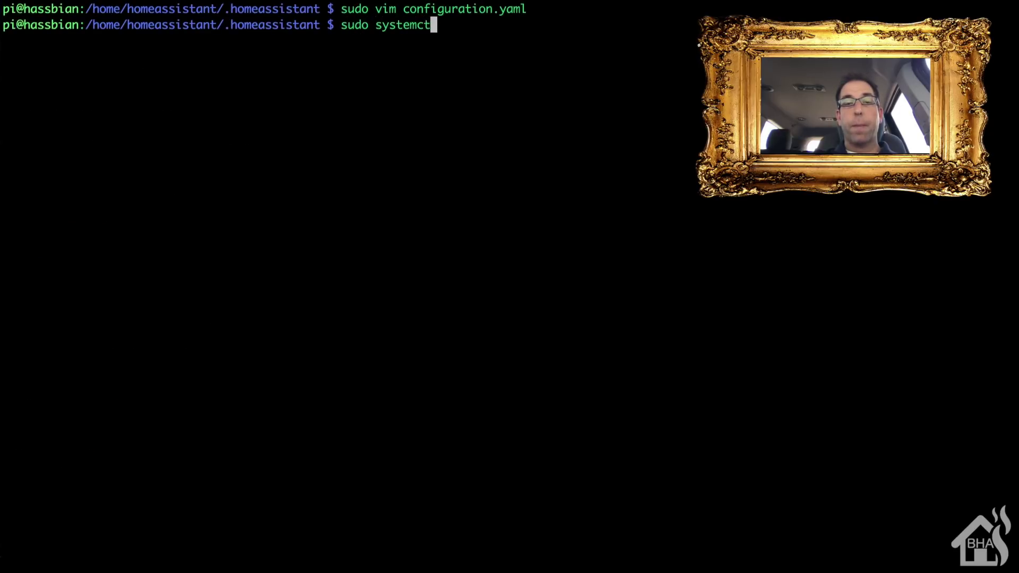
text(l restart home-as)
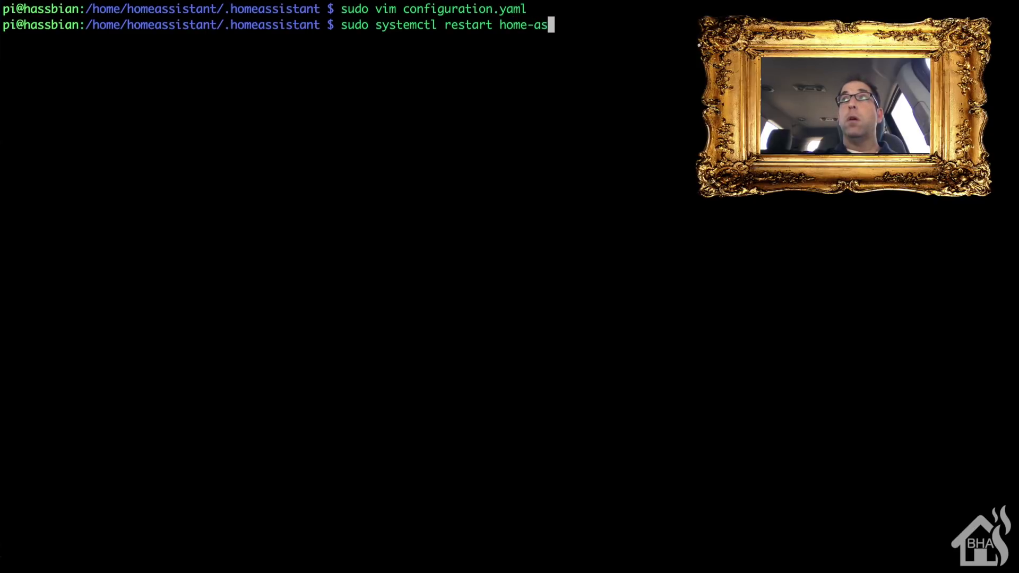
key(Tab)
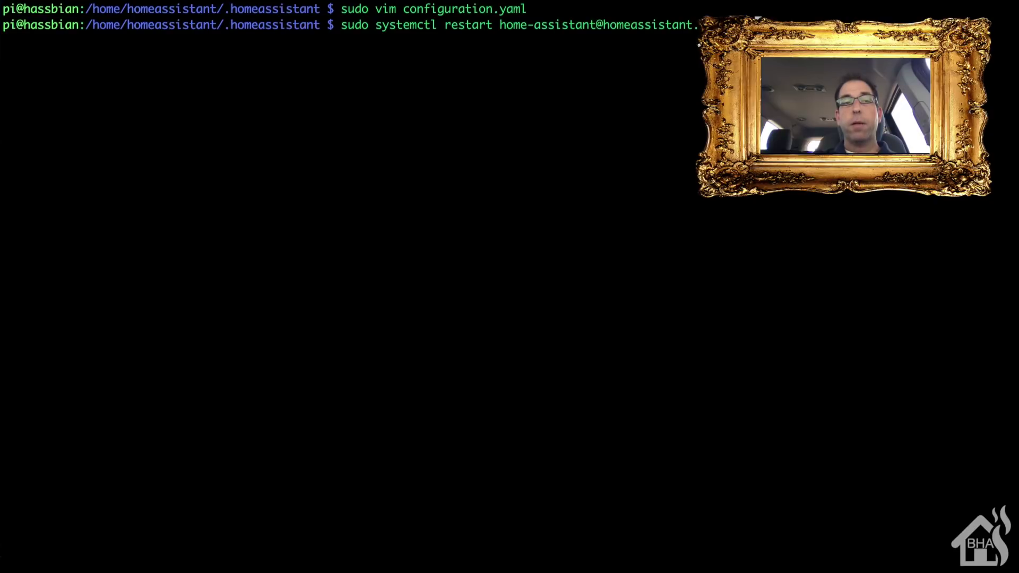
key(Tab)
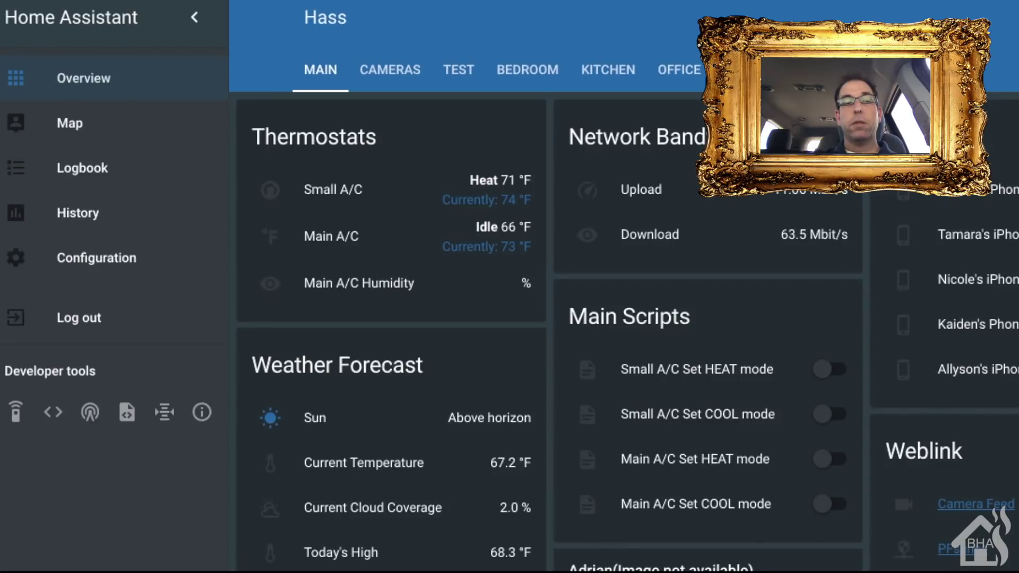
- Call the apple_tv.apple_tv_scan service, then check the Overview for the Living Room Apple TV at 10.10.10.119
click(15, 413)
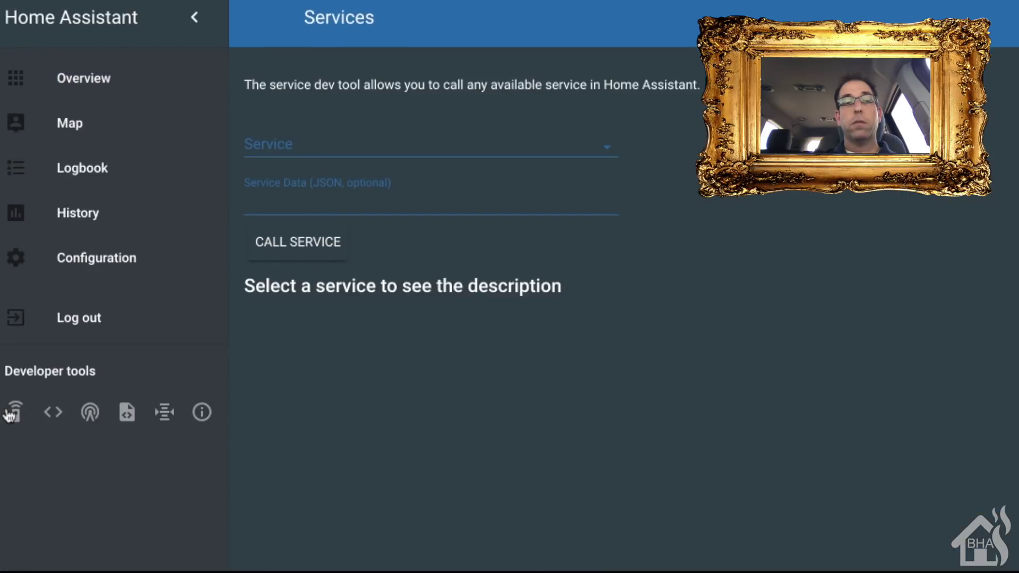
click(608, 147)
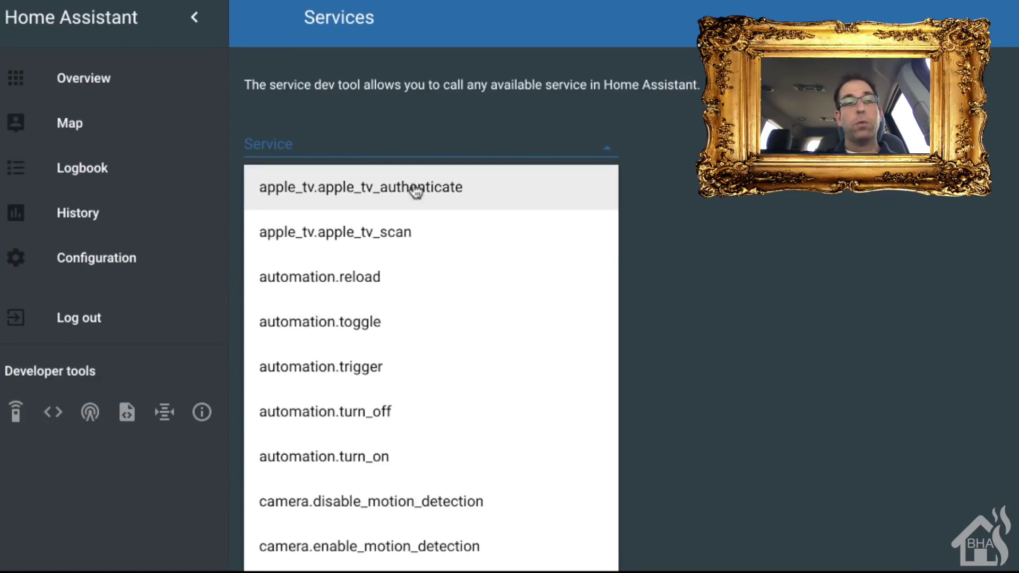
click(329, 234)
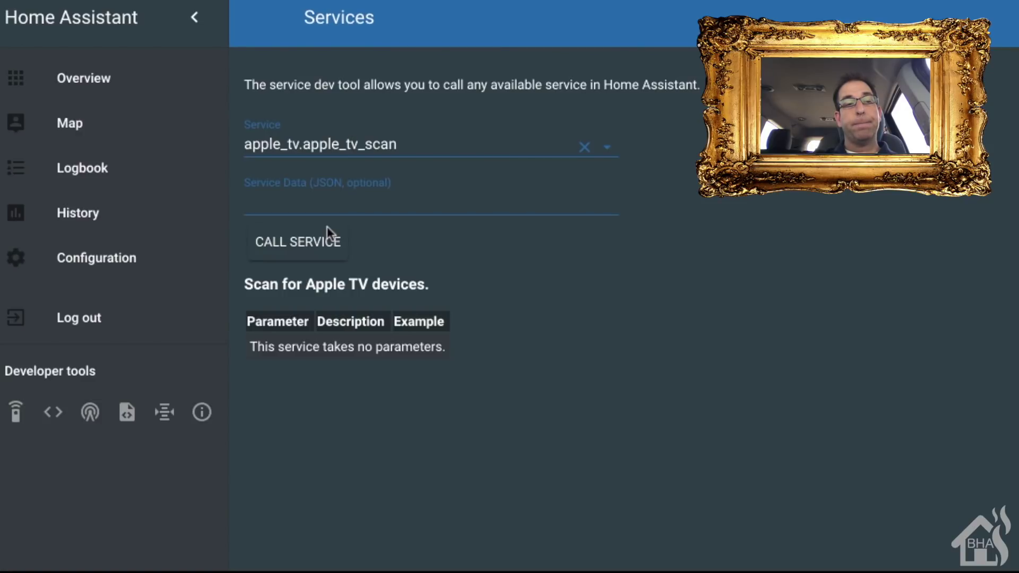
click(303, 241)
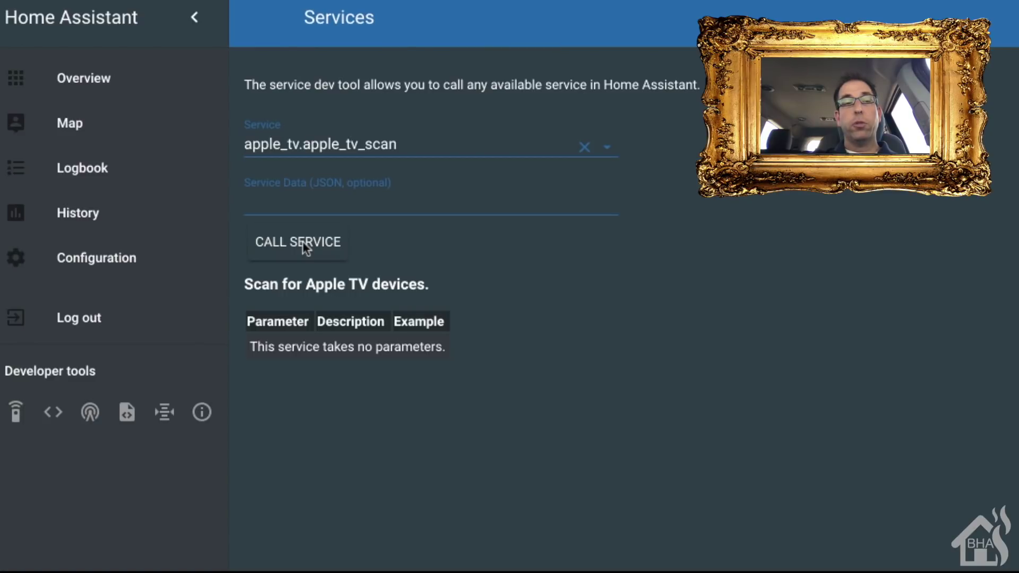
click(84, 81)
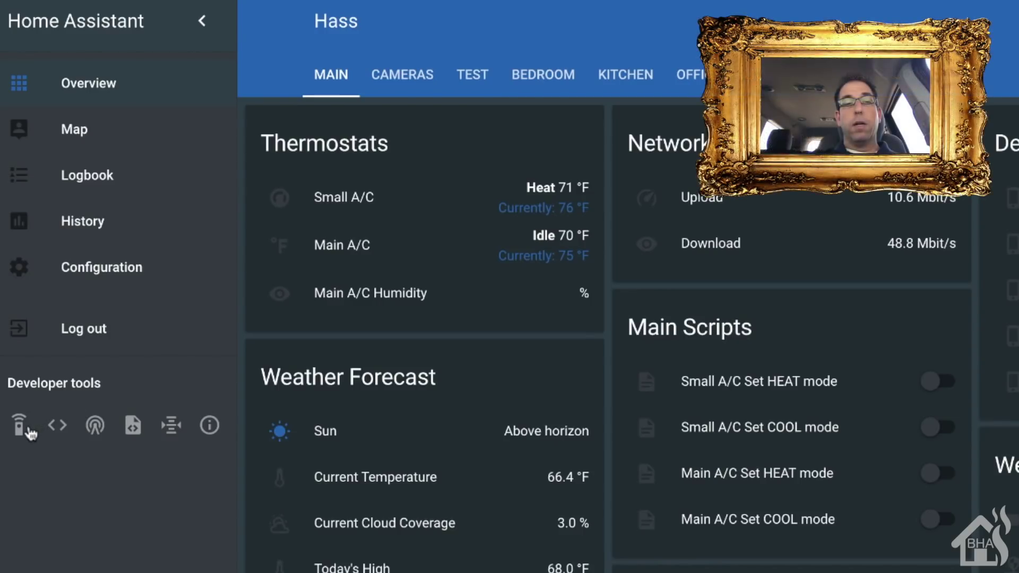
- Call apple_tv.apple_tv_authenticate with entity media_player.living_room_2
click(21, 427)
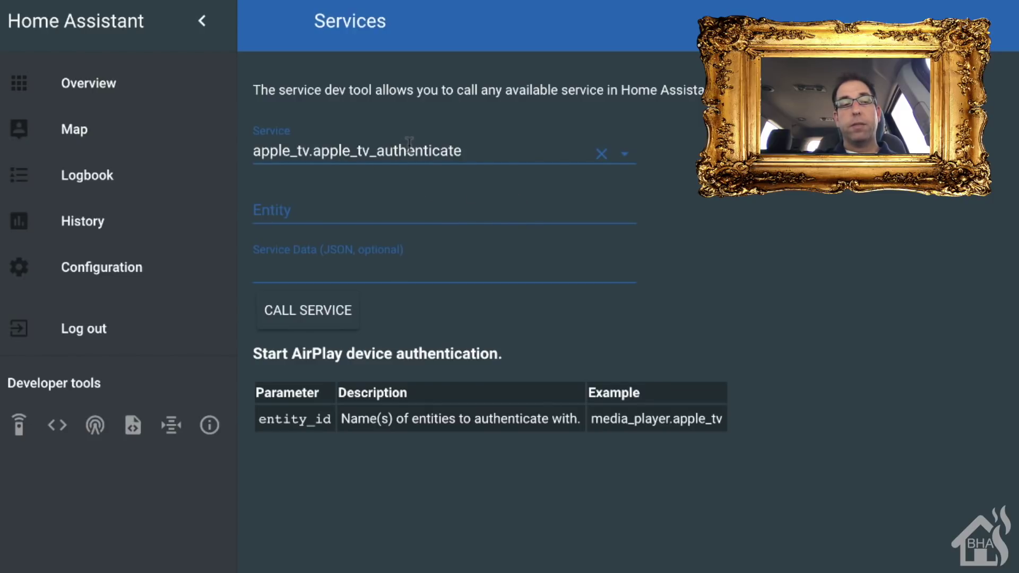
click(459, 205)
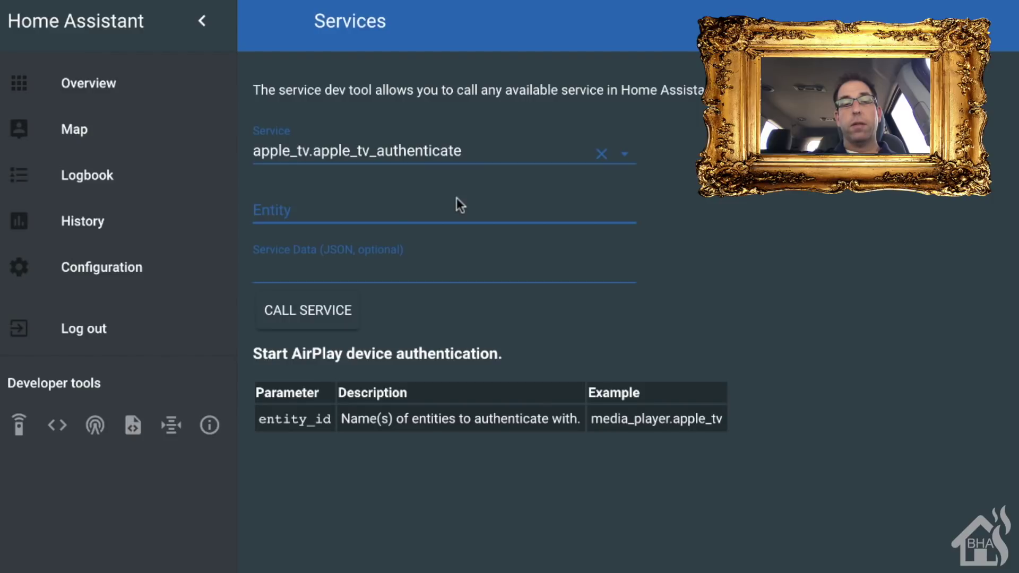
text(media)
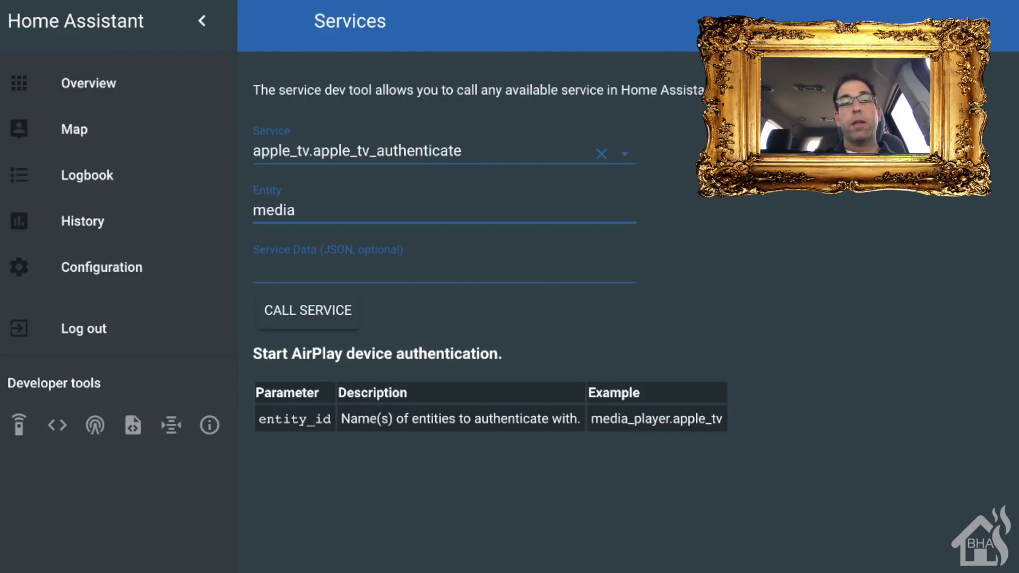
text(_pla)
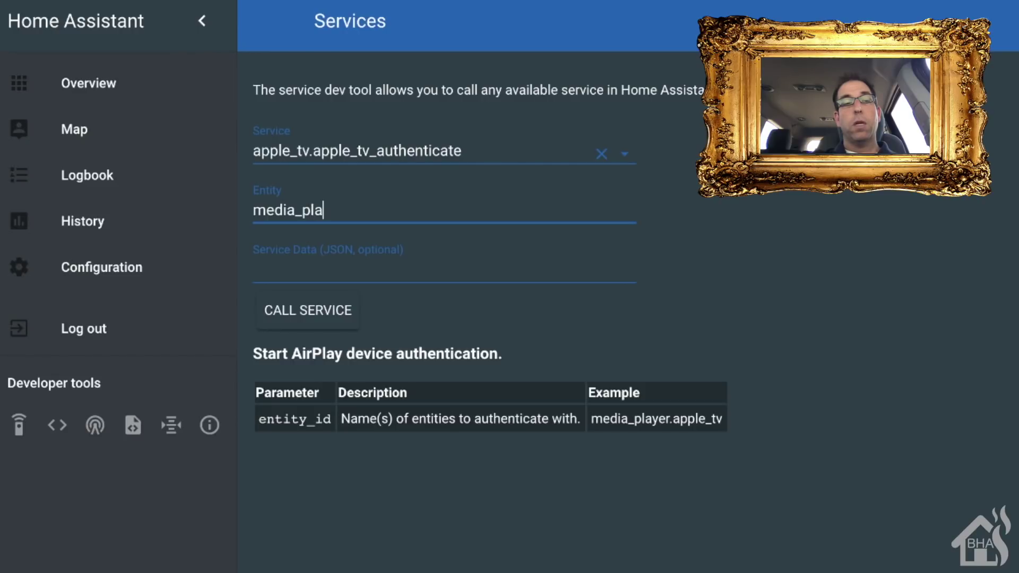
text(yer.liv)
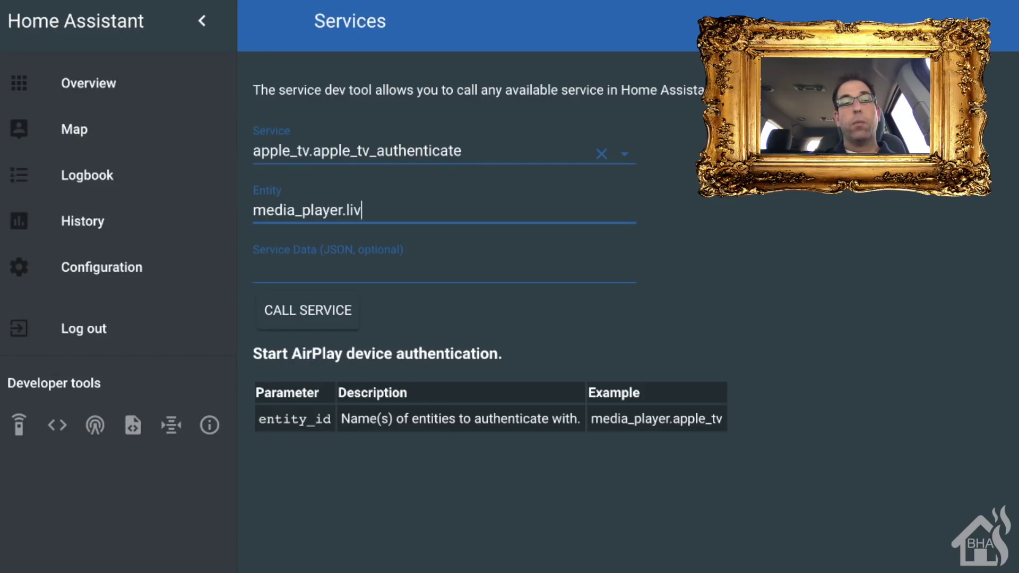
text(ing_room_2)
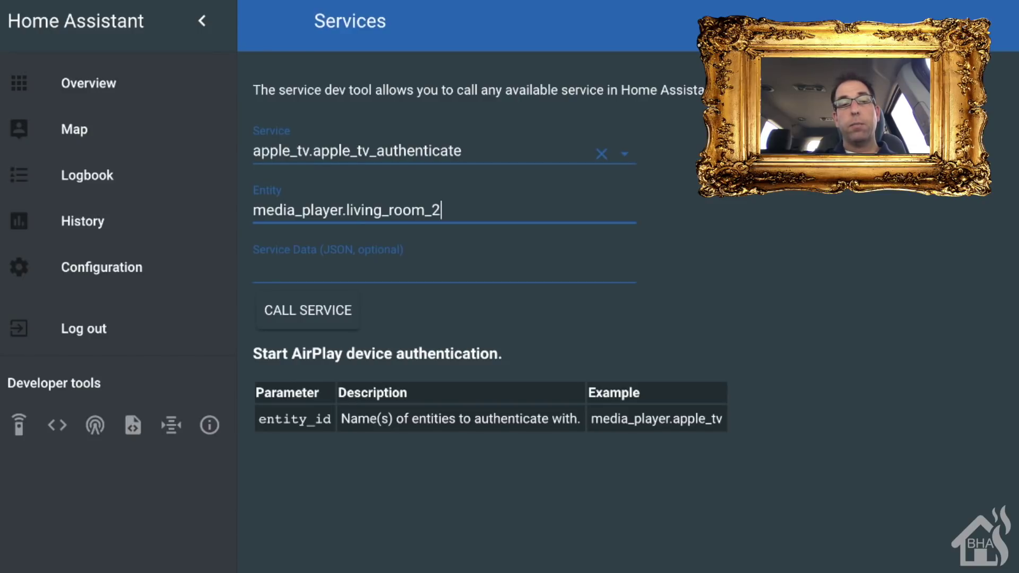
key(Return)
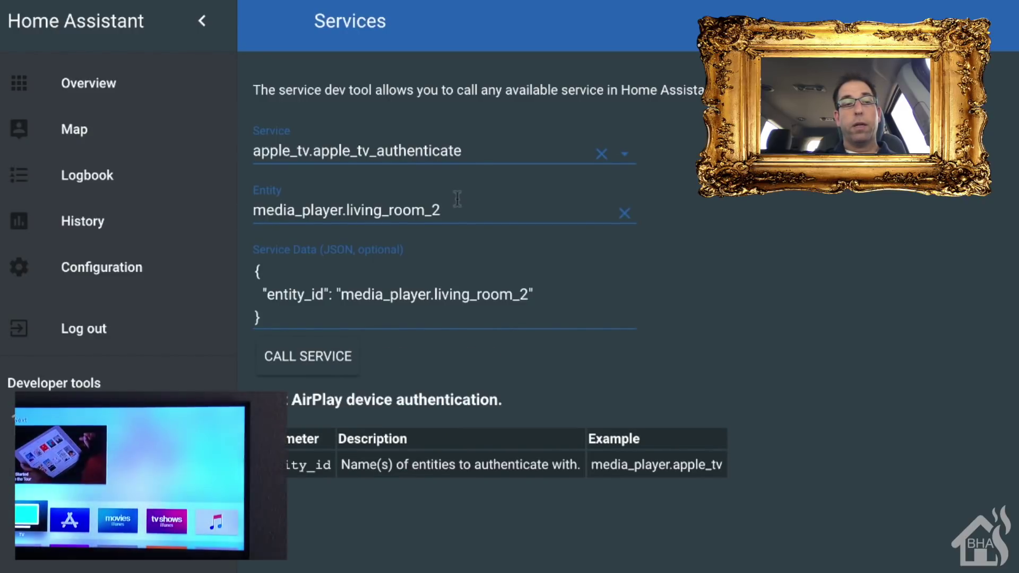
click(283, 352)
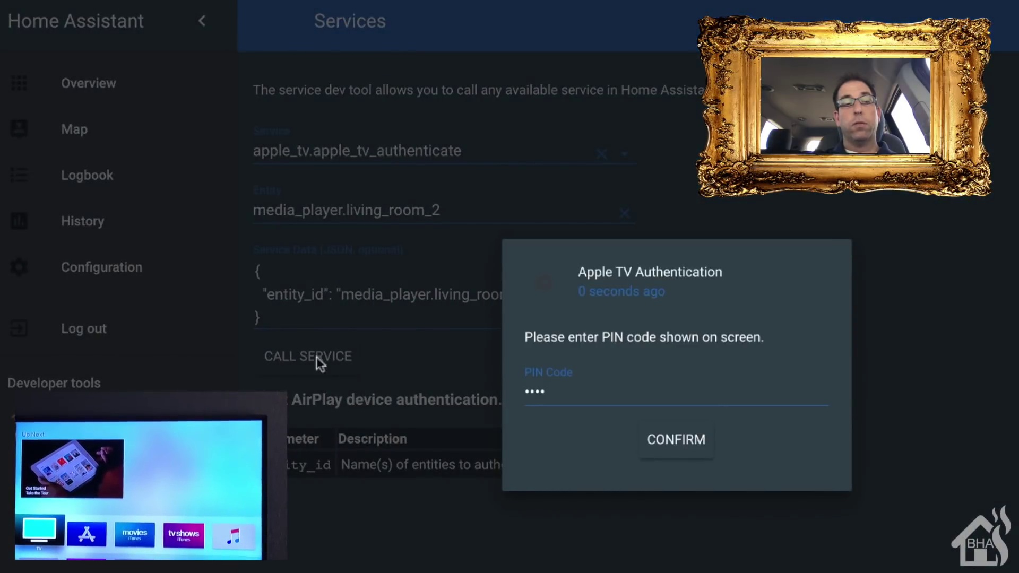
- Enter the PIN shown on the Apple TV in the PIN Code field and confirm
click(567, 394)
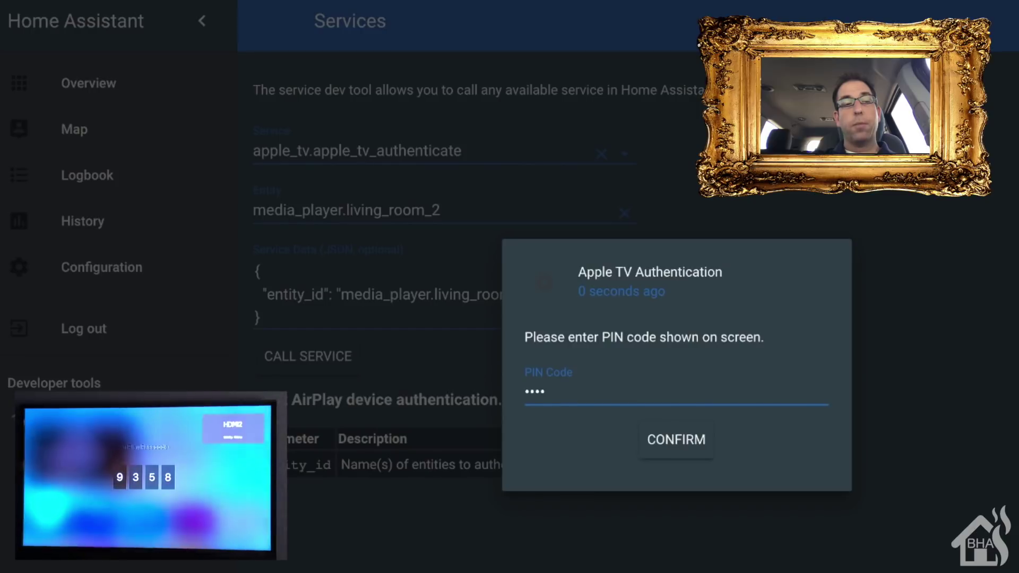
key(BackSpace)
key(BackSpace)
key(BackSpace)
key(BackSpace)
text(9)
key(BackSpace)
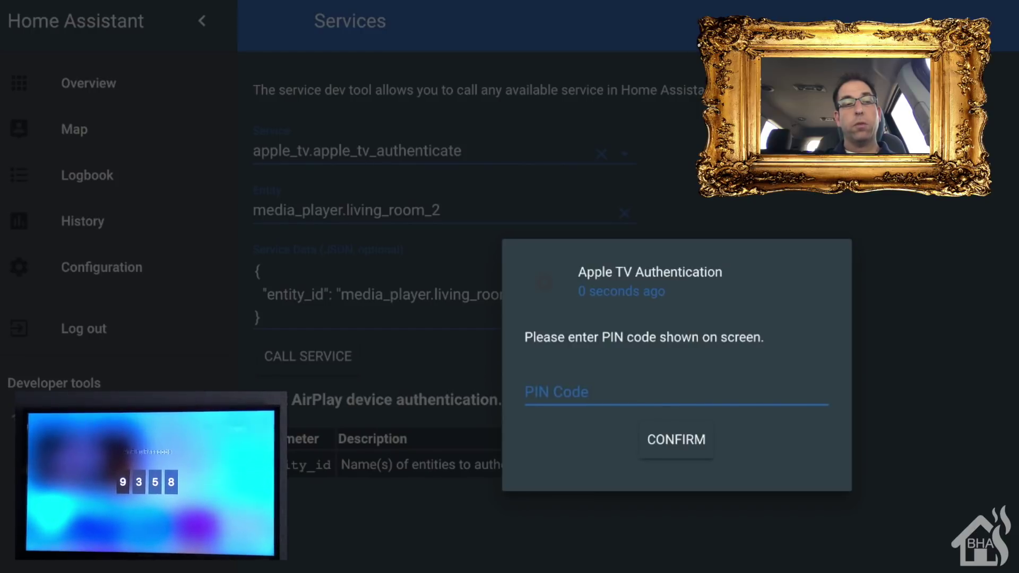
text(93)
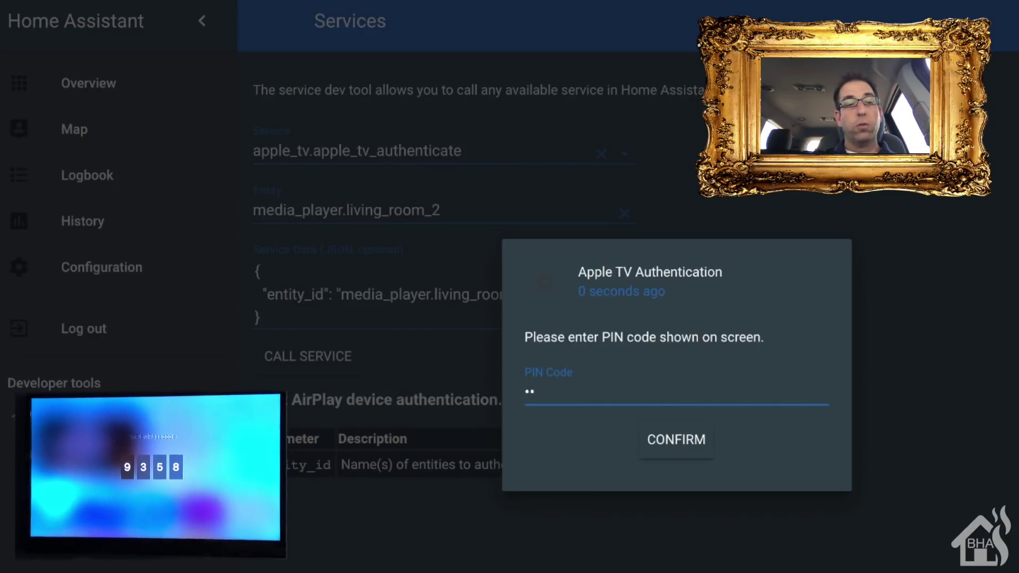
text(58)
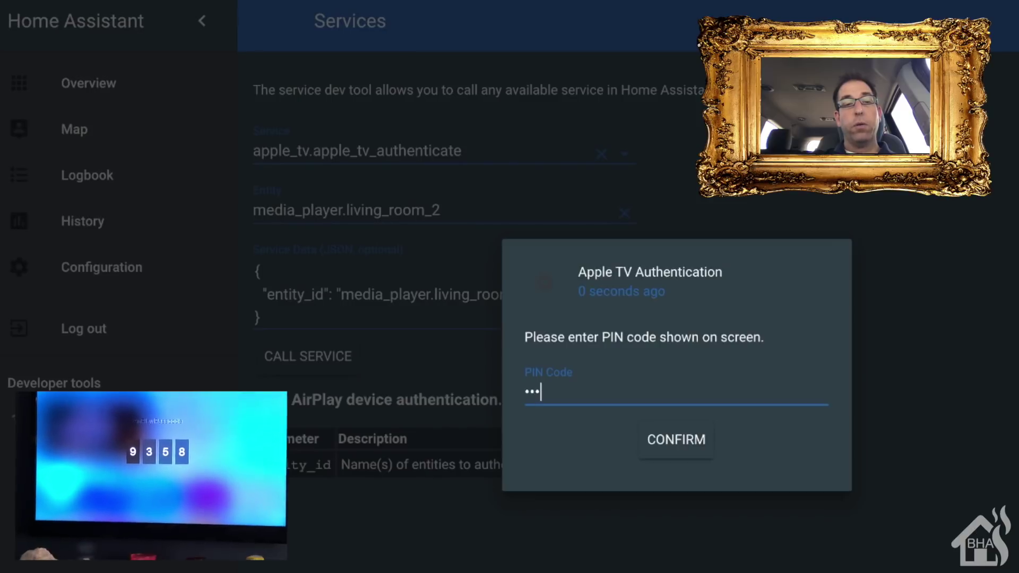
click(695, 438)
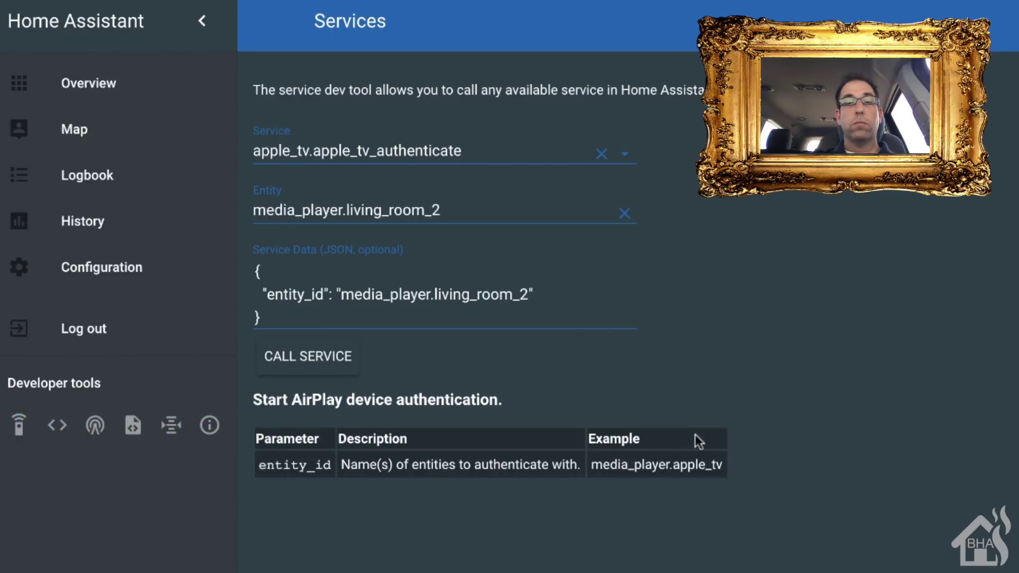
- Return to the Overview to read the Apple TV Authentication success card and its credentials
click(105, 94)
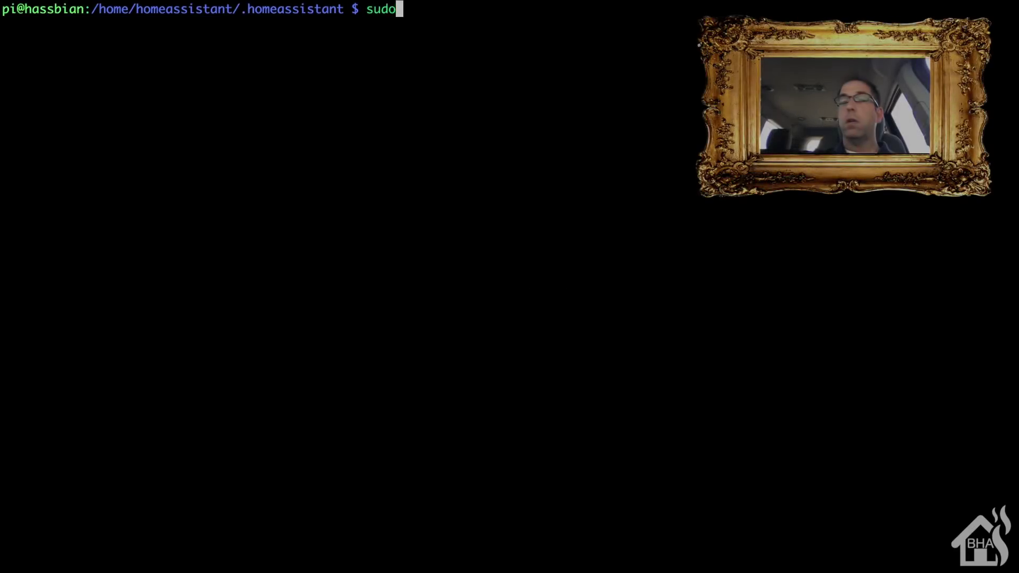
- Open configuration.yaml in sudo vim and move to the blank line below the input_number step: 1
text(conf)
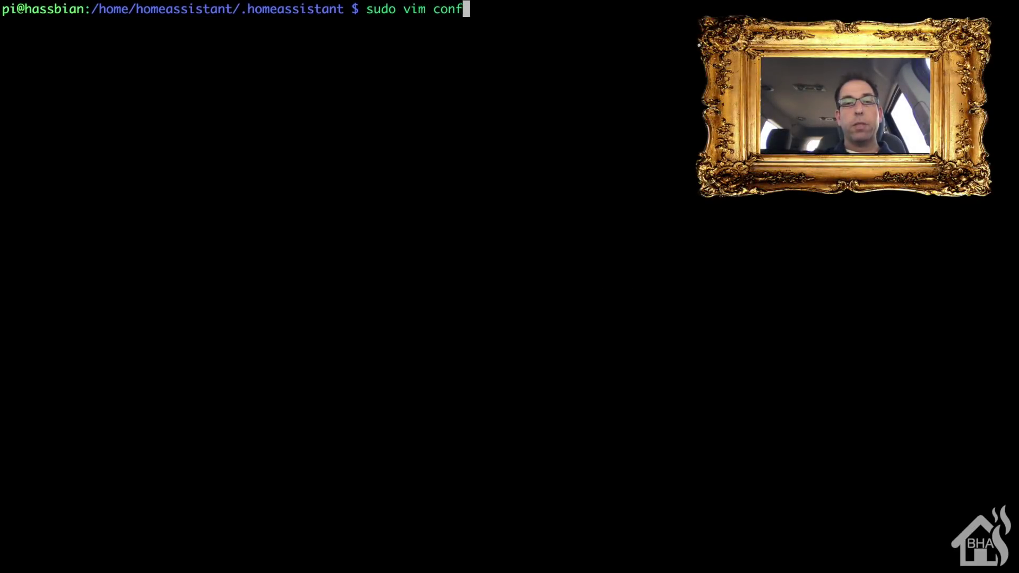
key(Tab)
key(Return)
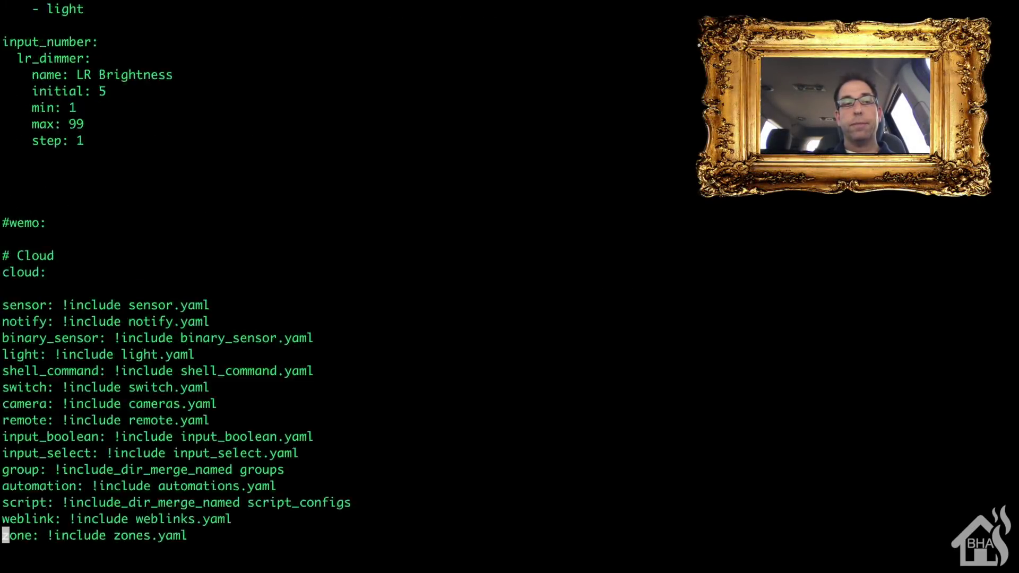
key(Up)
key(Up)
key(Up)
key(Up)
key(Up)
key(Up)
key(Up)
key(Up)
key(Up)
key(Up)
key(Up)
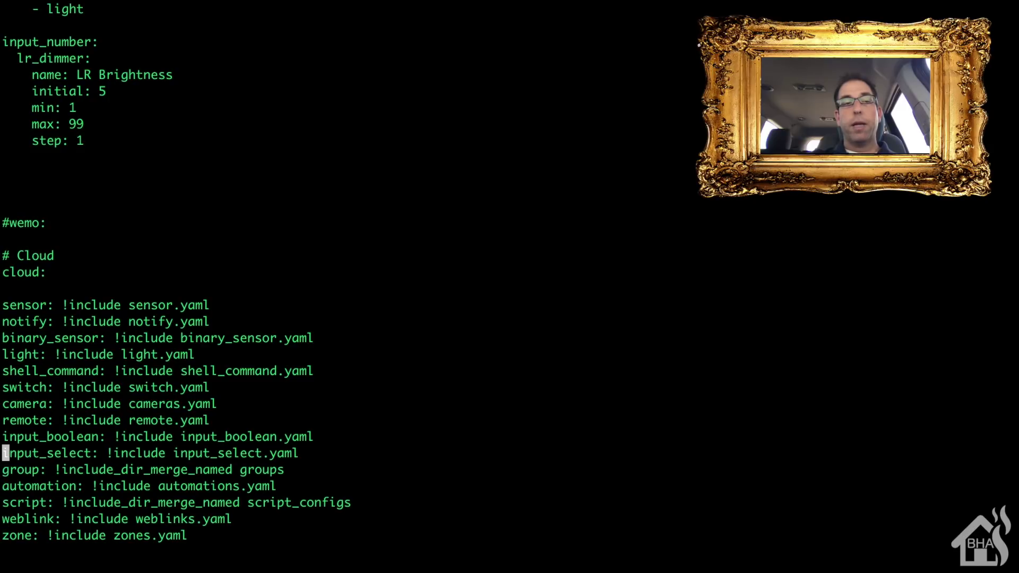
key(Up)
key(Up)
key(Up)
key(Up)
key(Up)
key(Up)
key(Up)
key(Up)
key(Up)
key(Up)
key(Up)
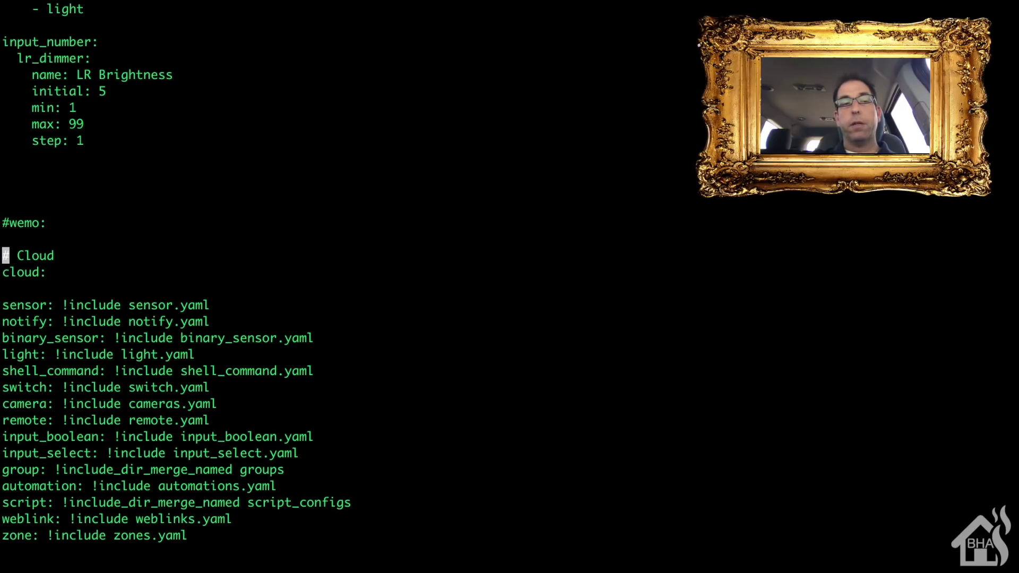
- Add an apple_tv block with host 10.10.10.119 and login_id !secret atv_login_id
text(i)
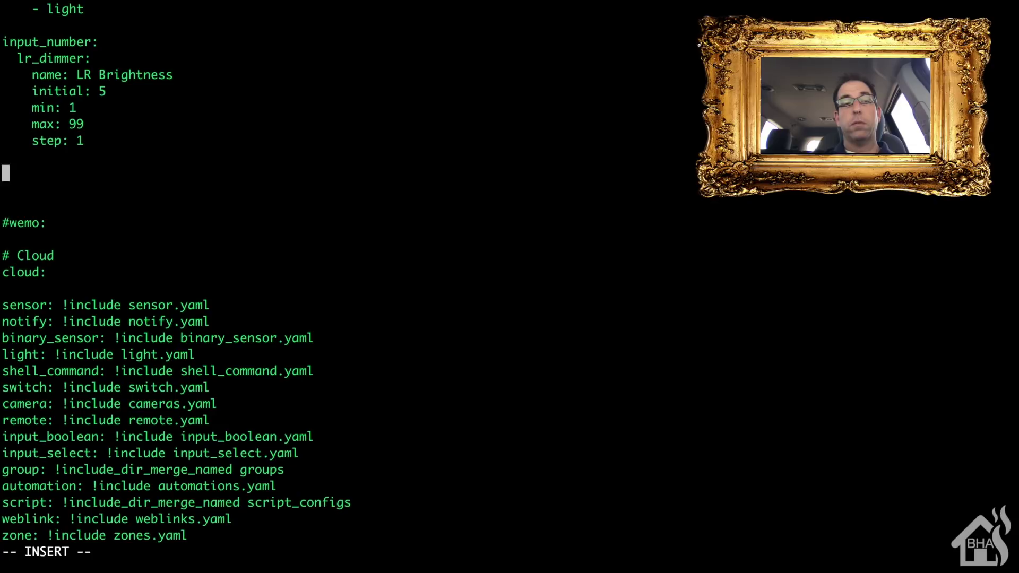
text(apple_)
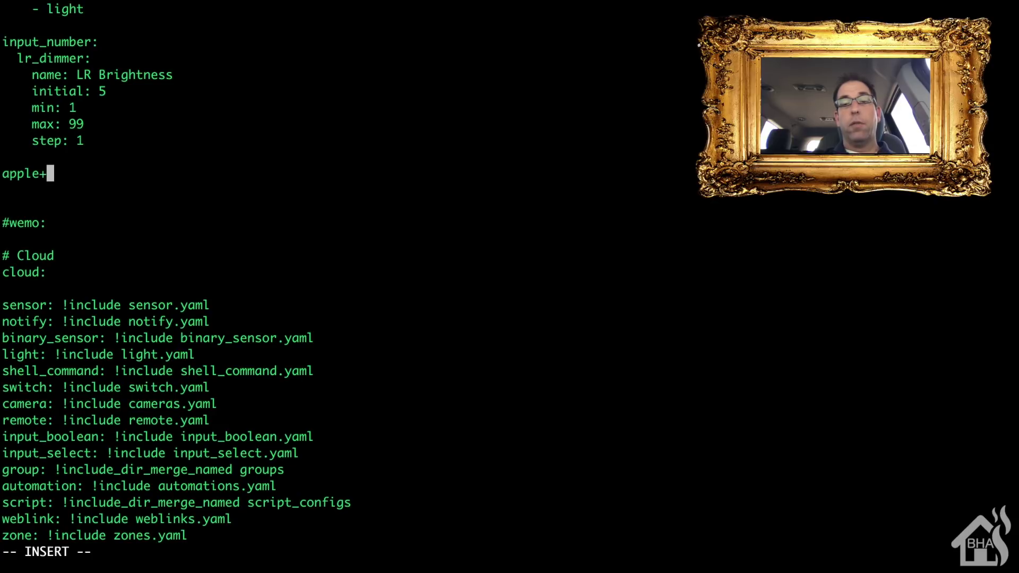
text(tv:)
key(Return)
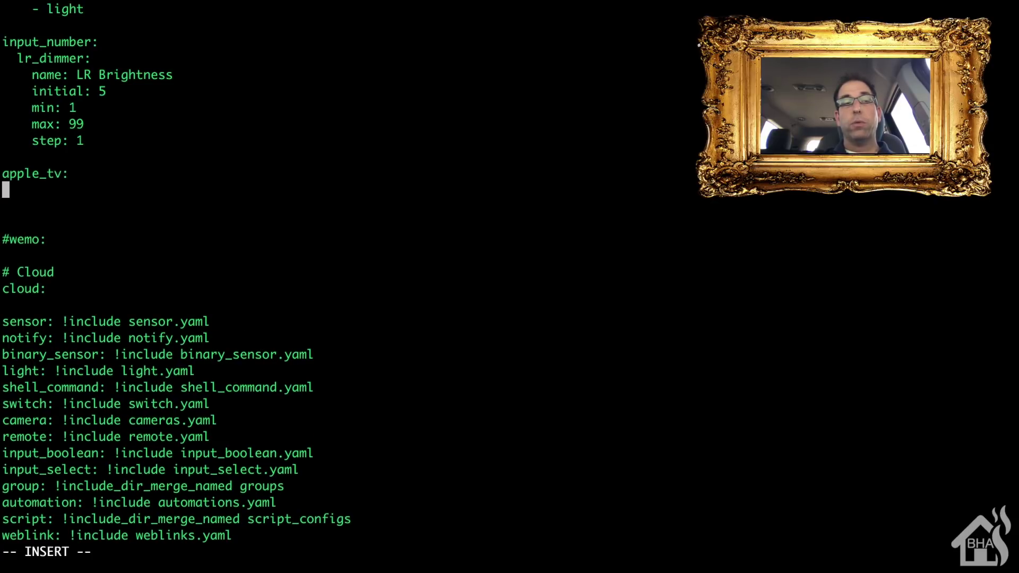
text(- hos)
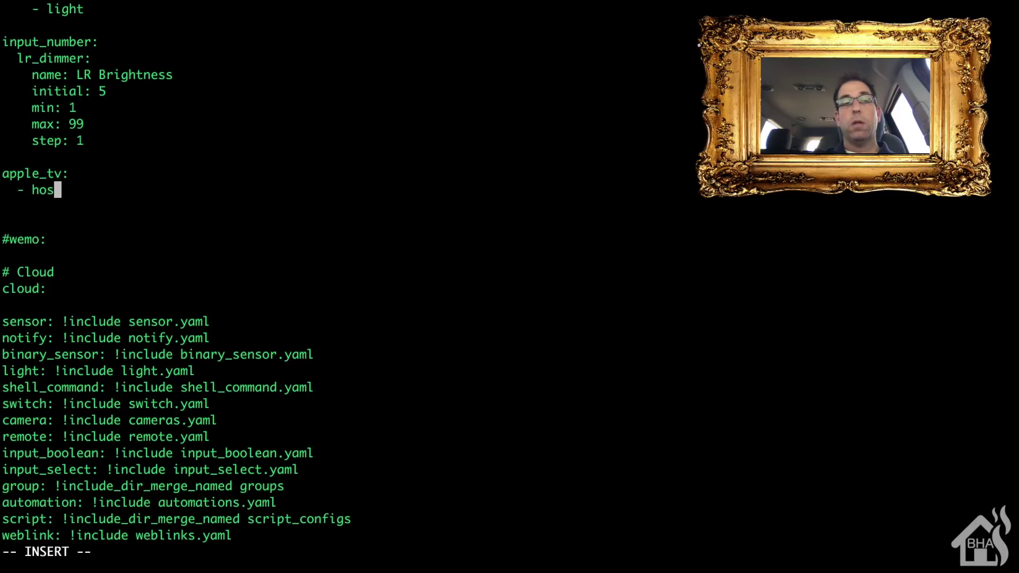
text(t: 10.10.10.119)
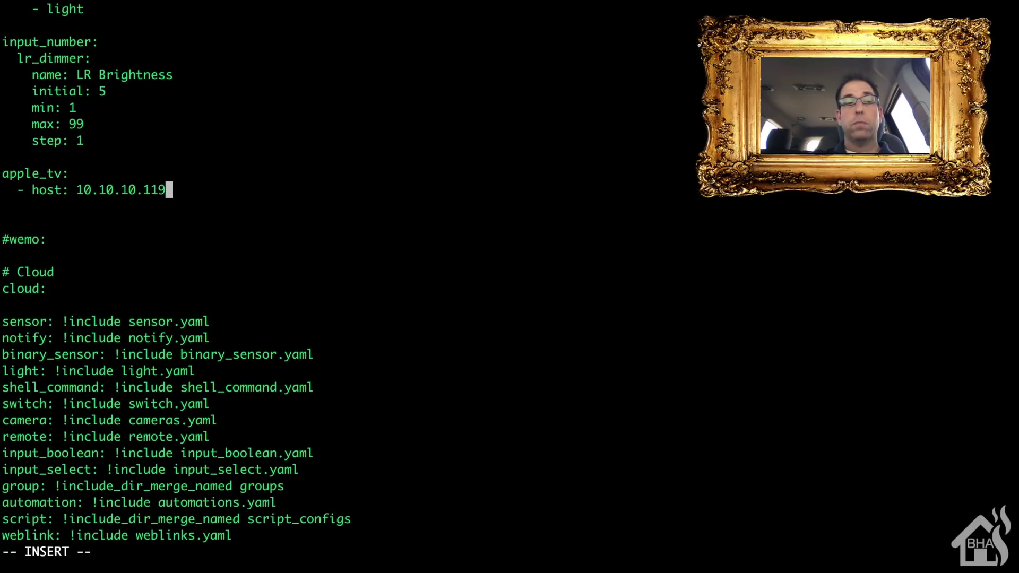
key(Return)
text(login_id: )
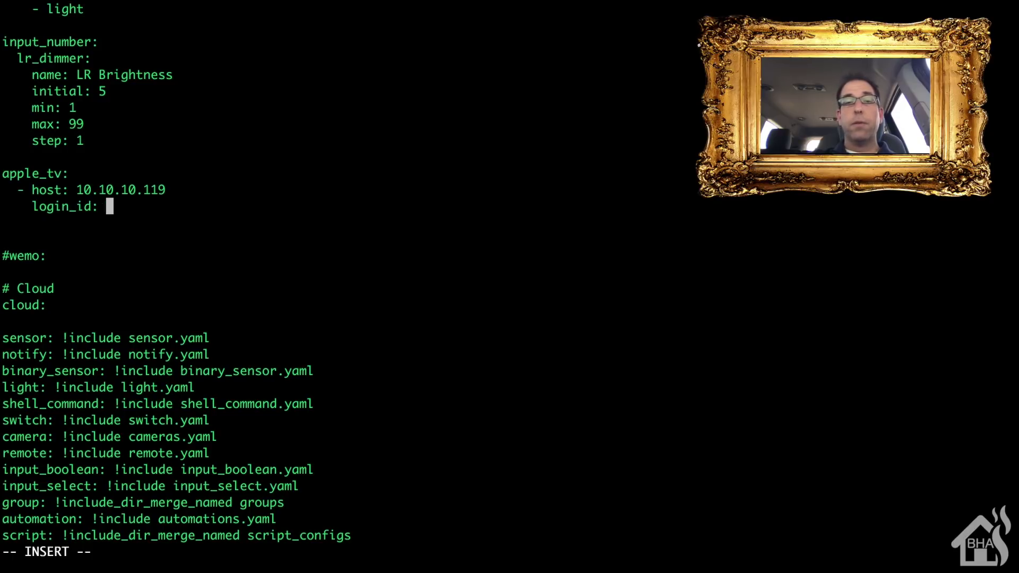
text(~)
key(BackSpace)
text(!secret)
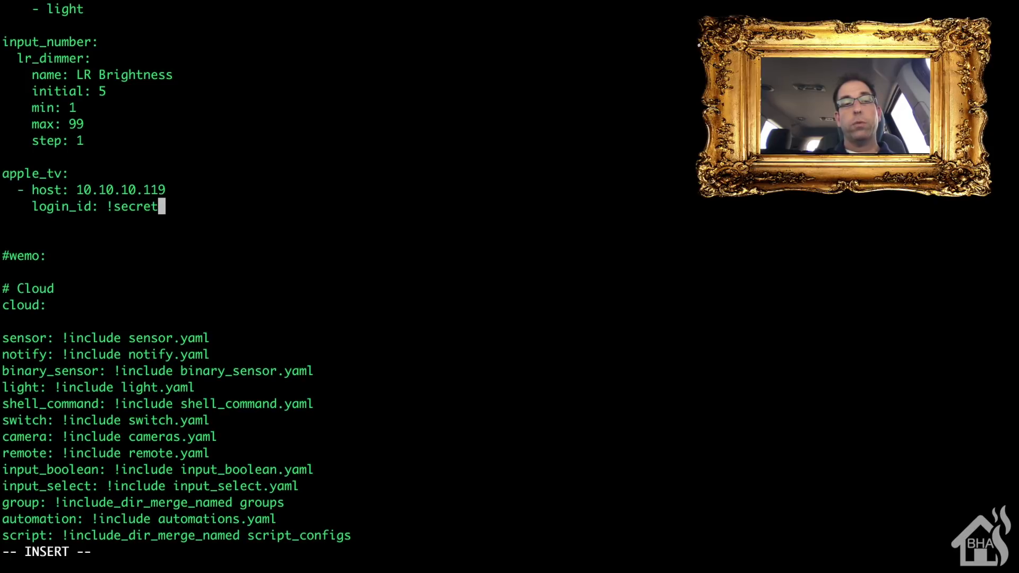
text( atv_)
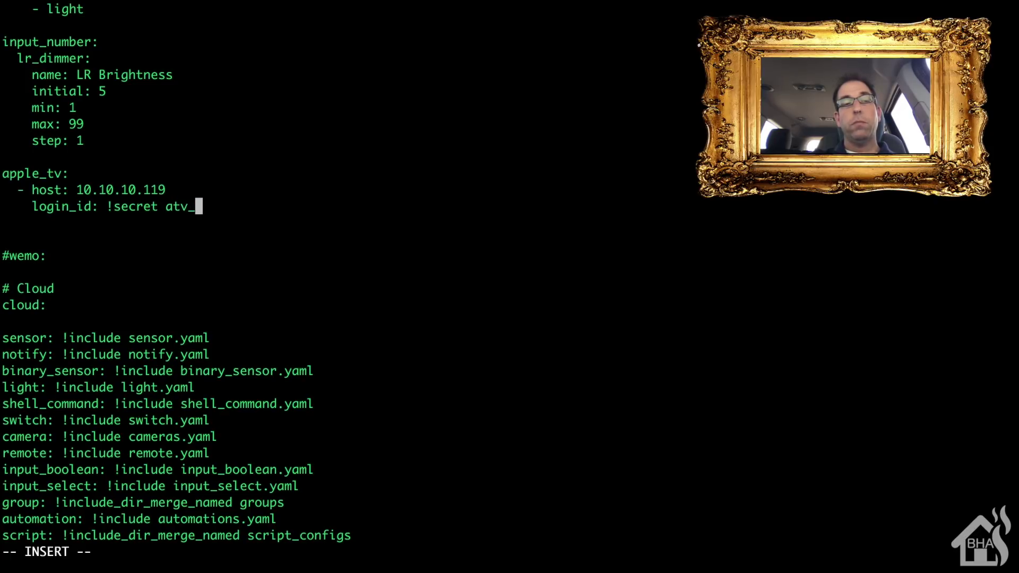
text(login_id)
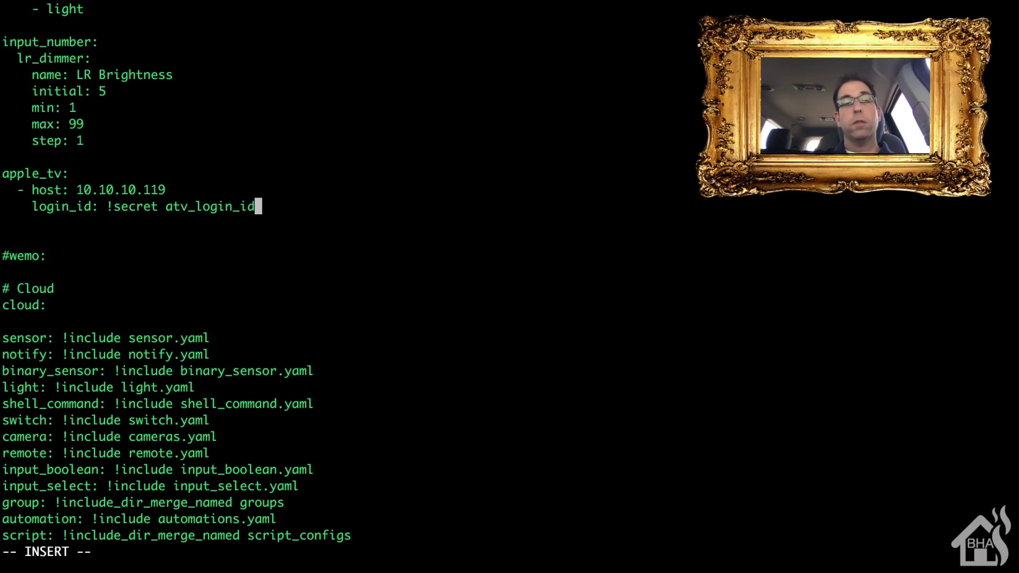
- Add 'credentials: !secret atv_cred_id' and 'start_off: true' to the apple_tv block
key(Return)
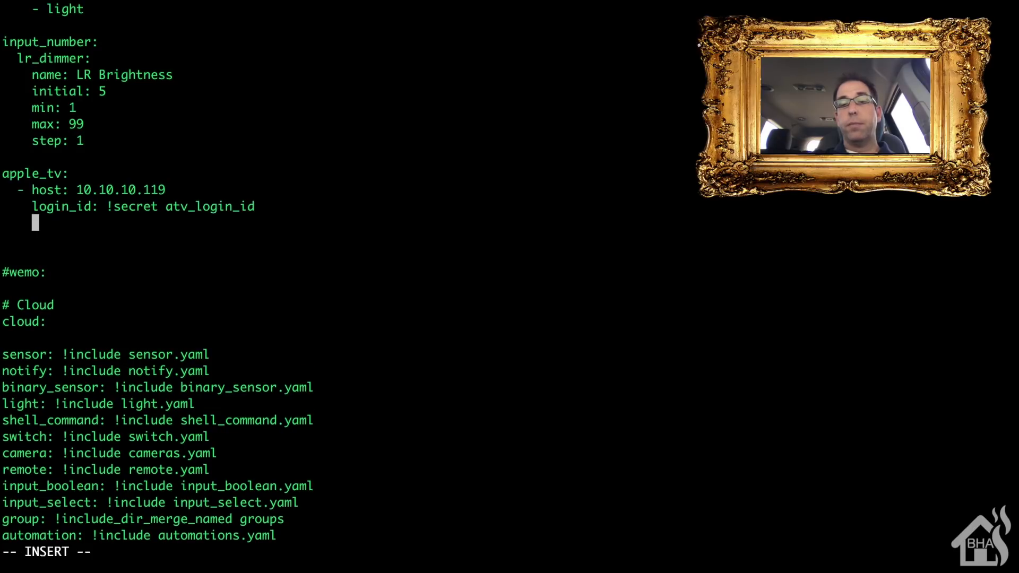
text(cred)
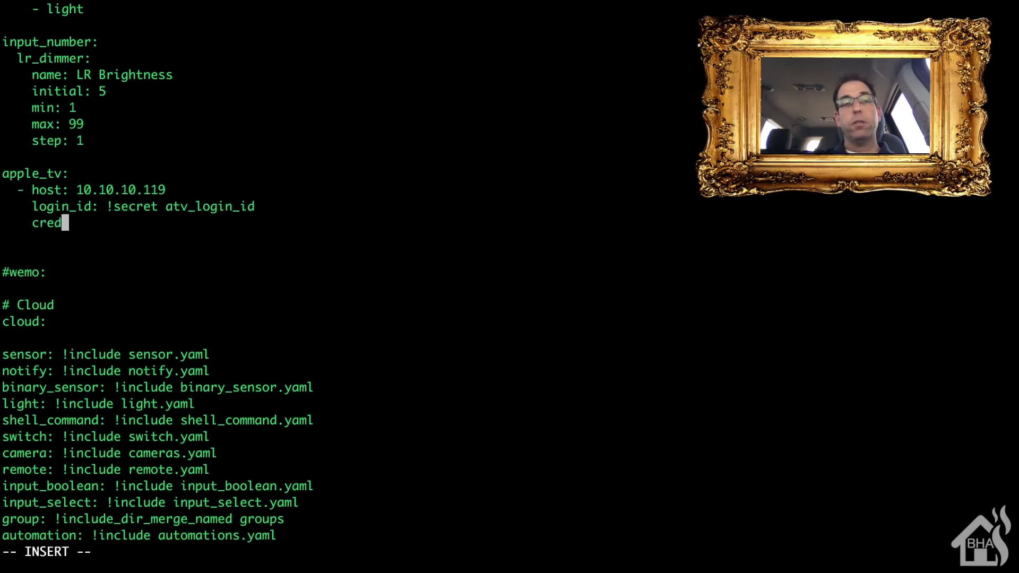
text(entials: )
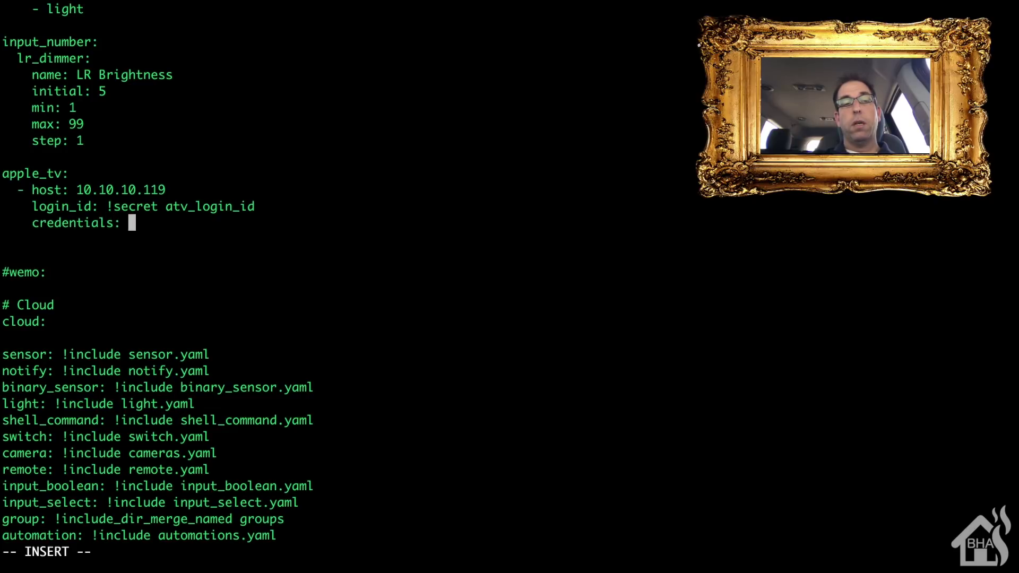
text(!secret atv_cred_id)
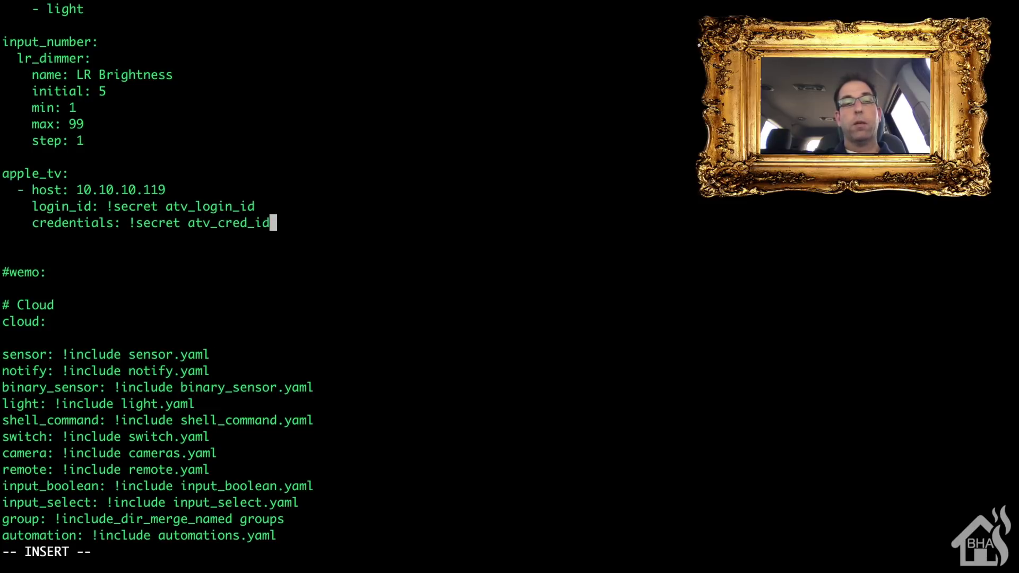
key(Return)
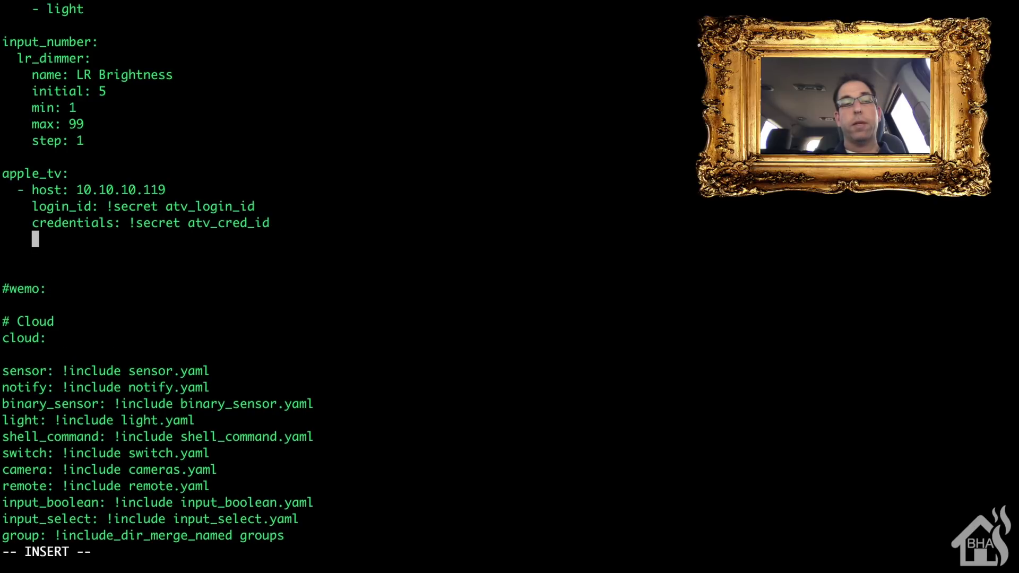
text(start))
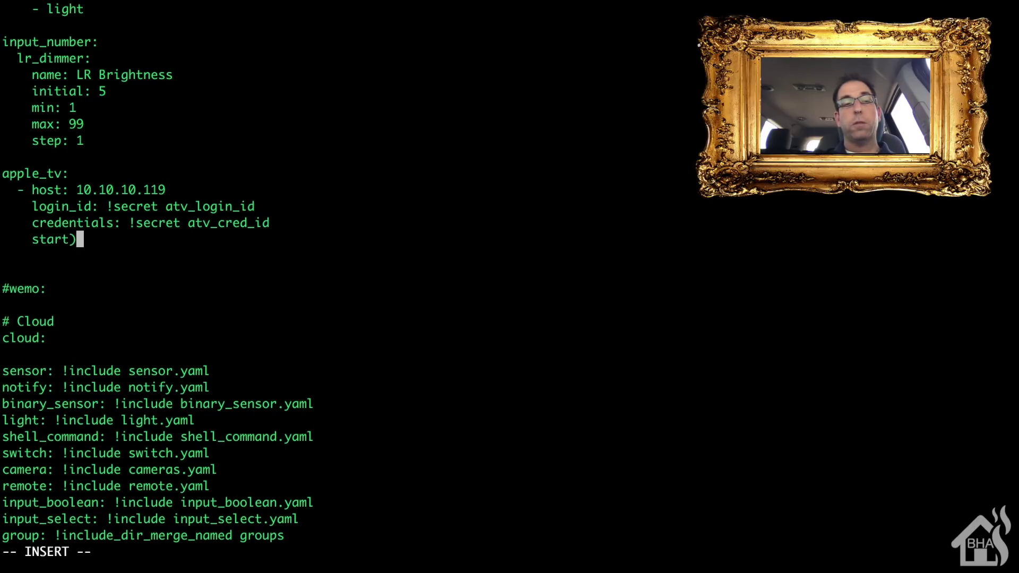
key(BackSpace)
text(_off: true)
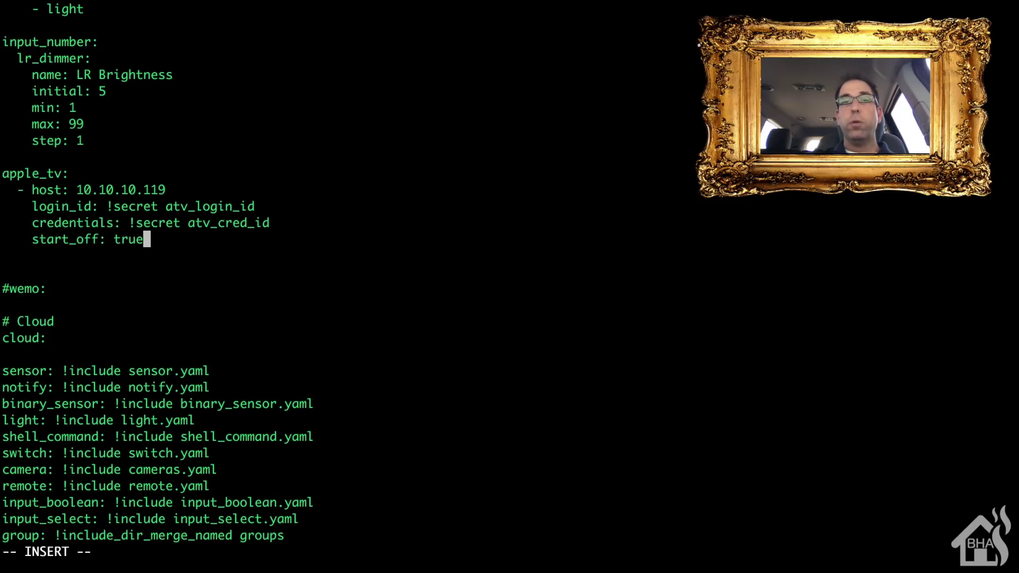
- Save configuration.yaml and exit vim with :wq!
key(Escape)
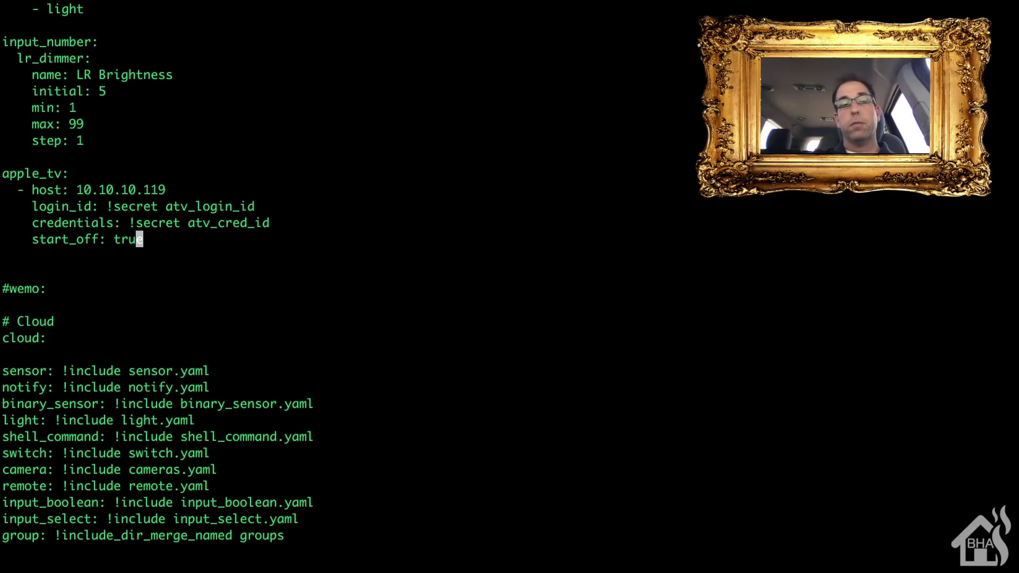
text(:wq!)
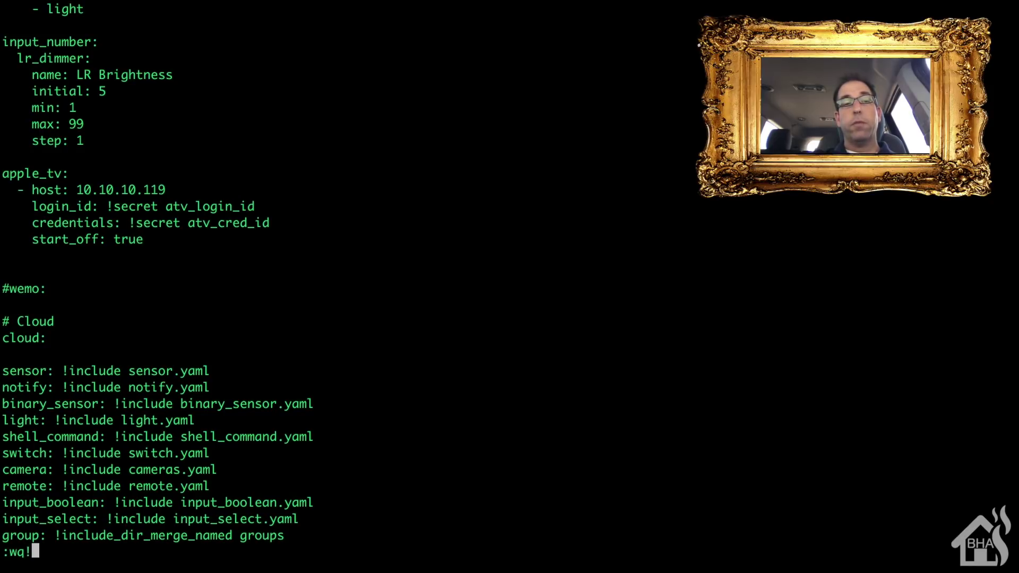
key(Return)
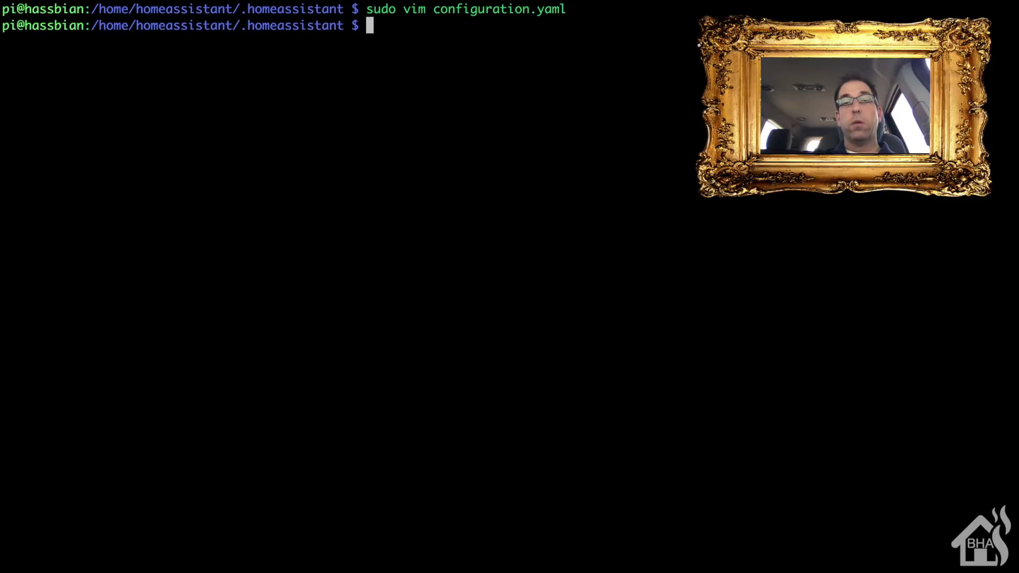
- Run 'sudo systemctl restart' on the home-assistant service, tab-completing its name
text(sudo s)
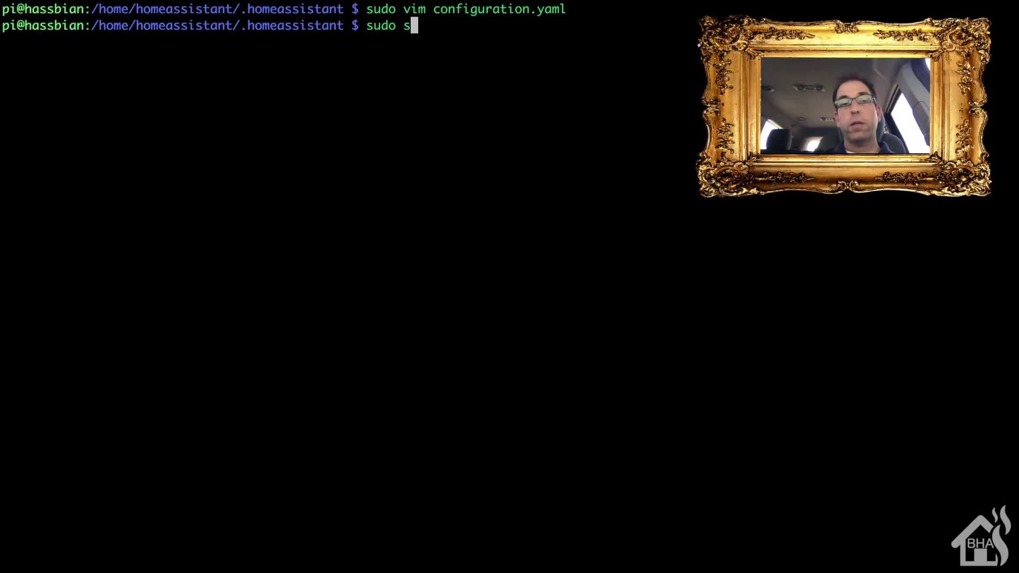
text(ystemctl )
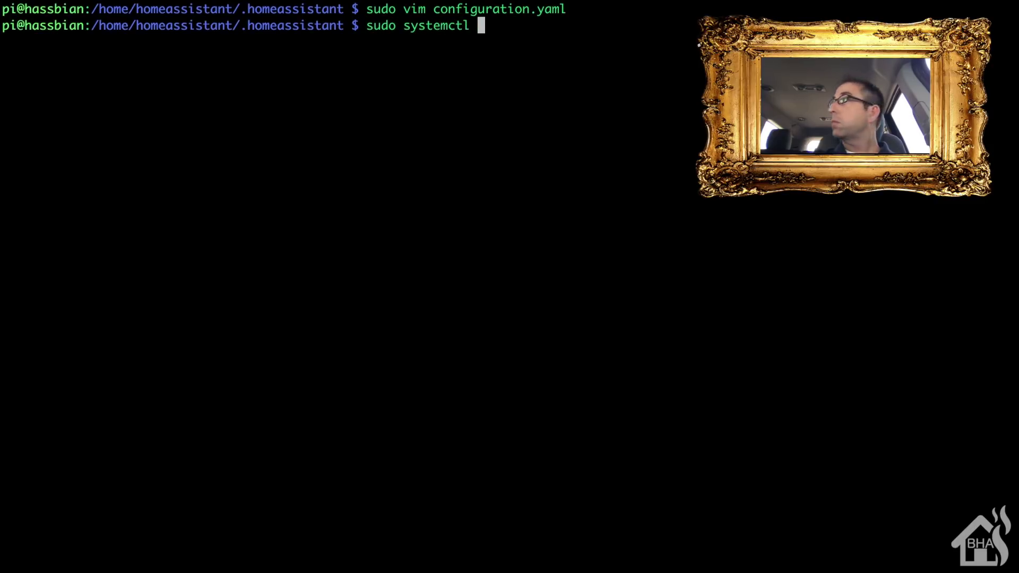
text(restart home-as)
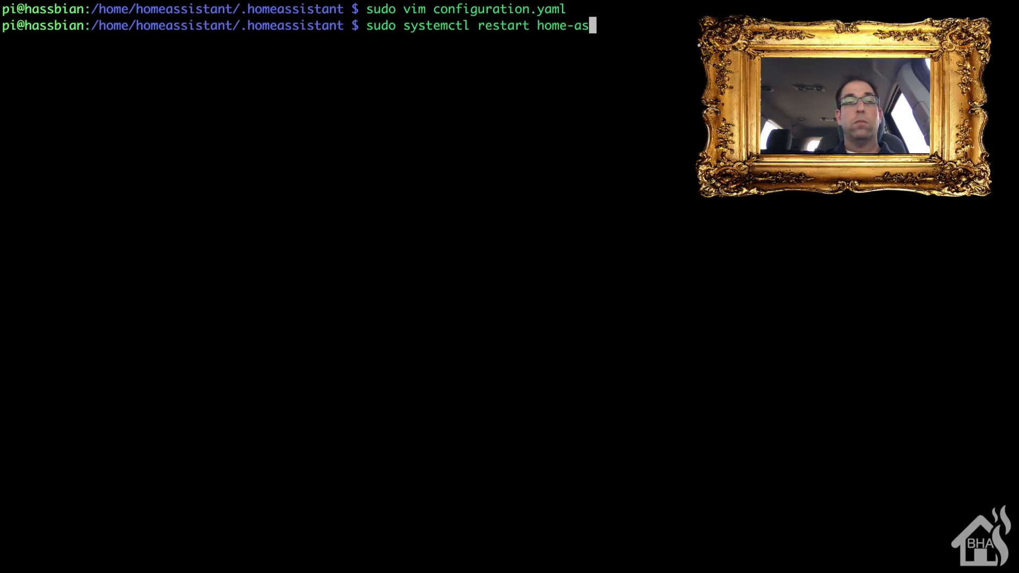
key(Tab)
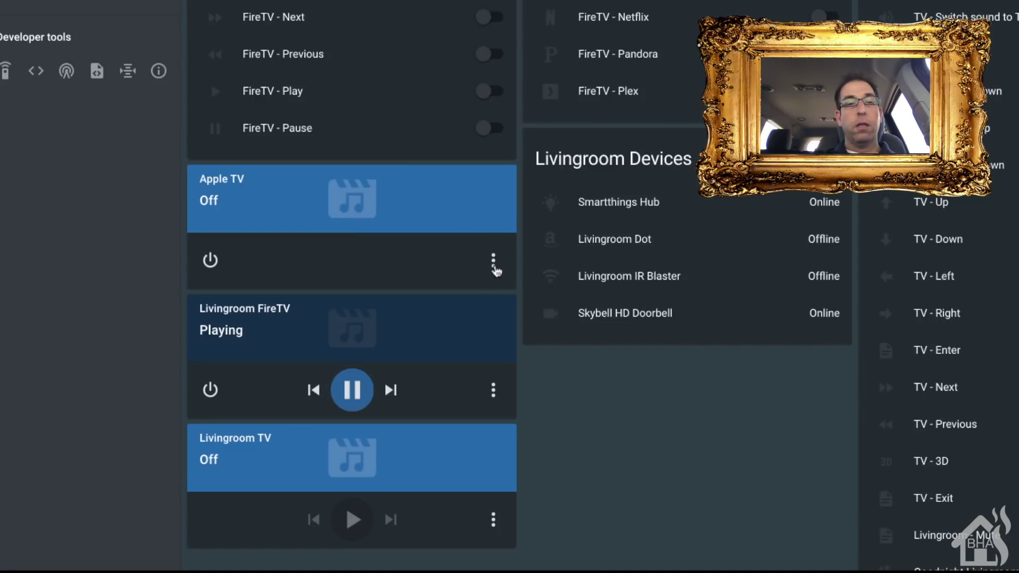
click(494, 263)
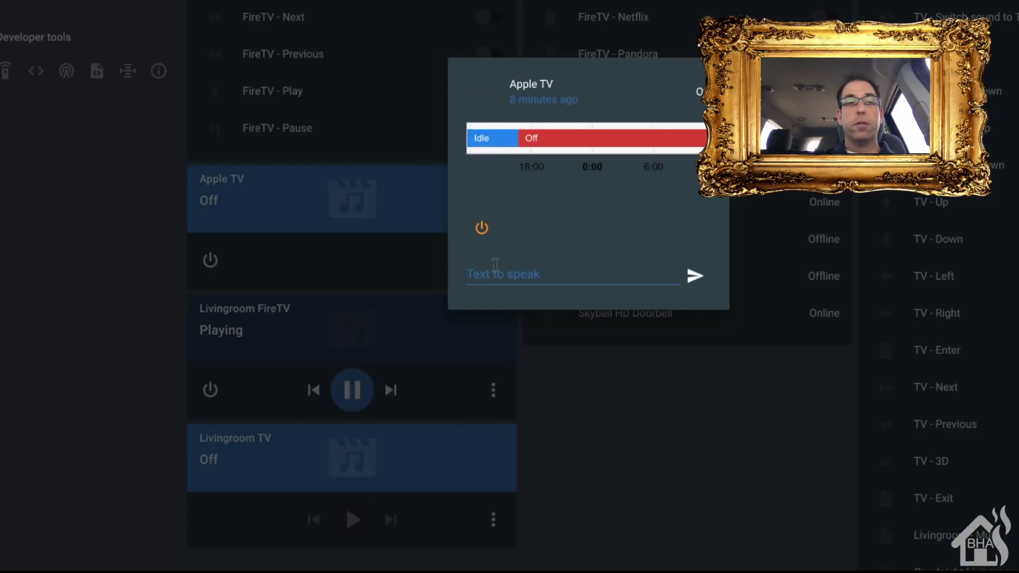
click(690, 404)
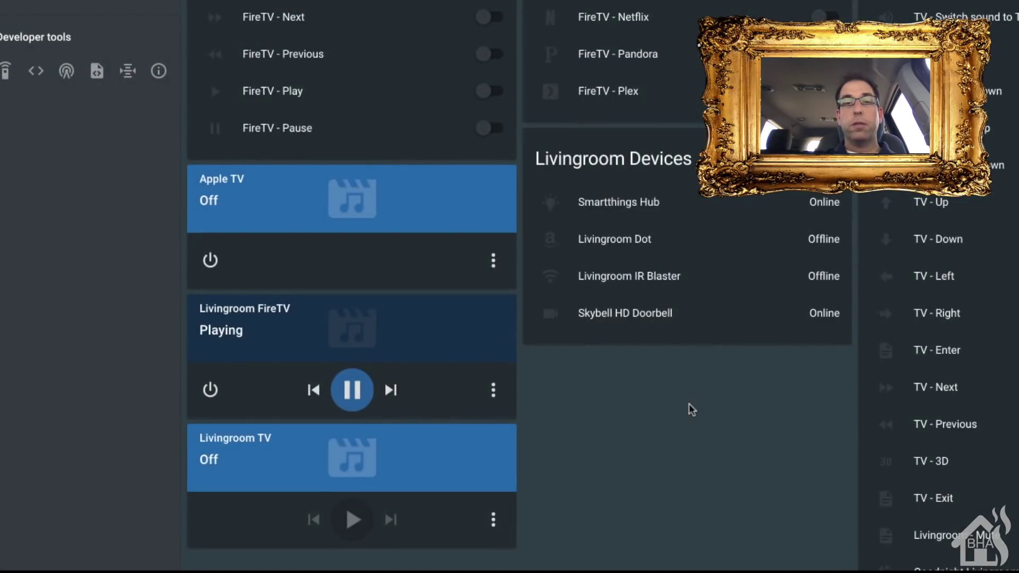